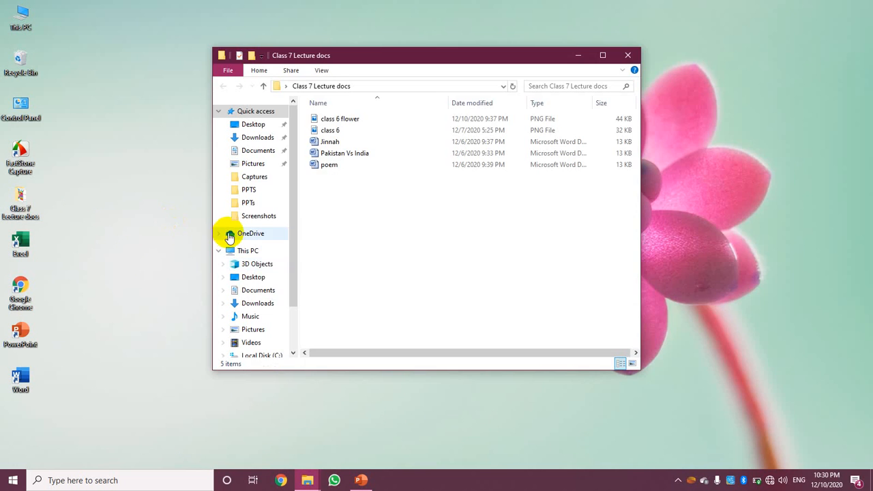
Open the Pakistan Vs India document from the Class 7 Lecture docs folder
{"action": "double_click", "coordinate": [435, 56]}
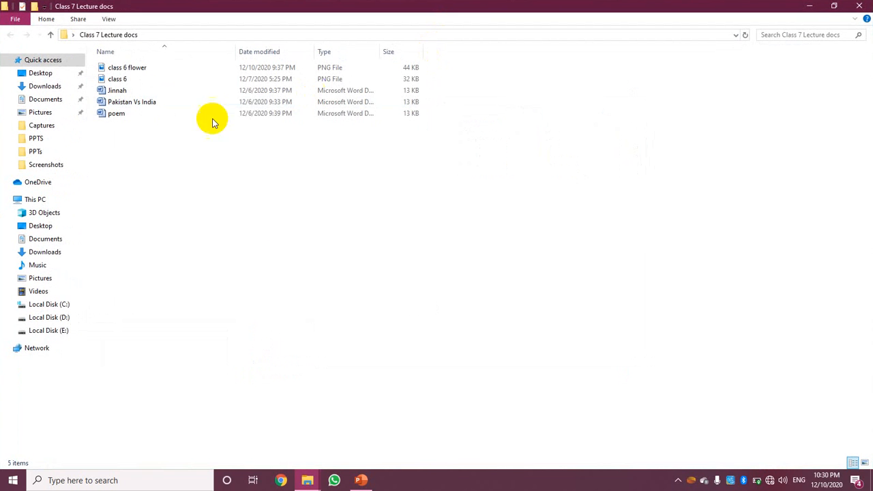
{"action": "double_click", "coordinate": [152, 103]}
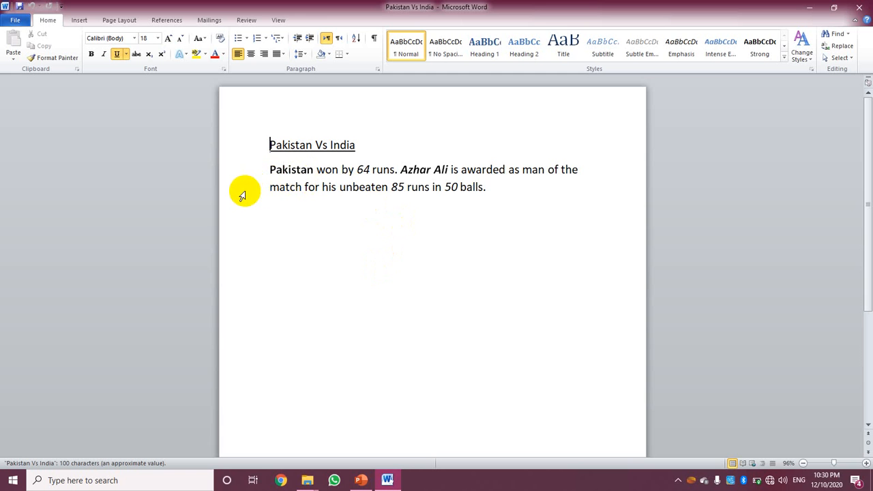
Color the word Pakistan in the heading red
{"action": "left_click_drag", "start_coordinate": [270, 145], "coordinate": [312, 145]}
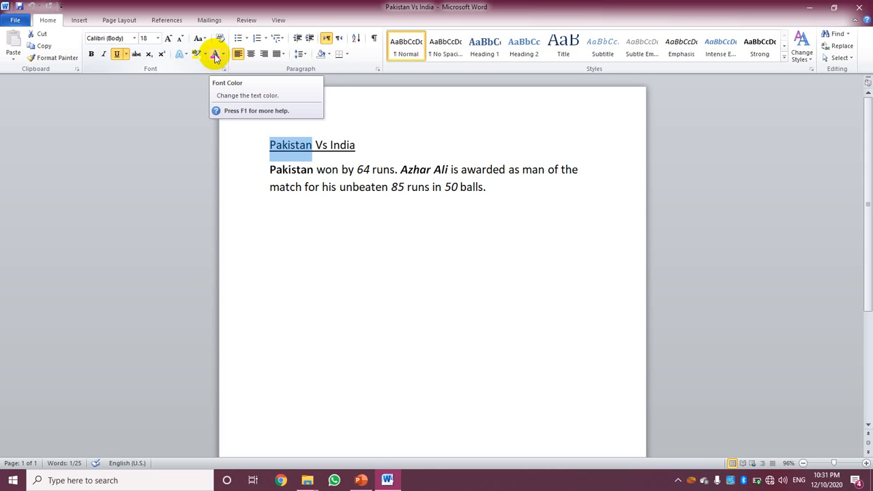
{"action": "left_click", "coordinate": [215, 56]}
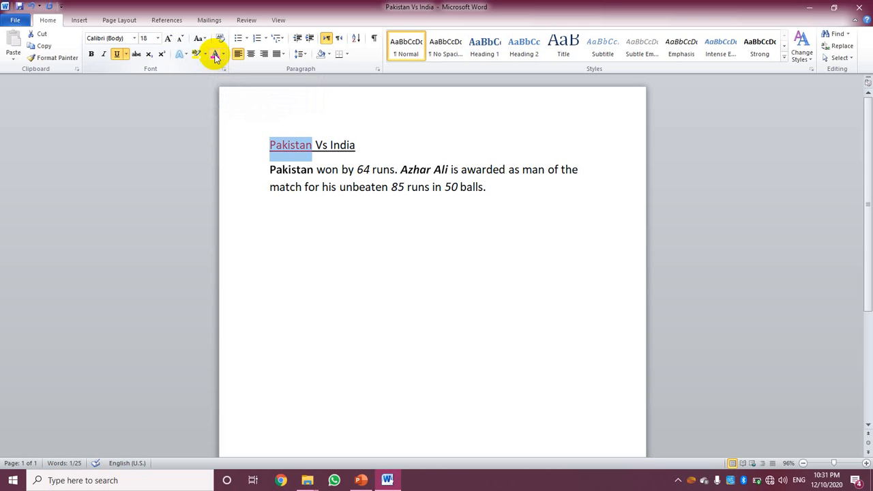
{"action": "left_click", "coordinate": [255, 166]}
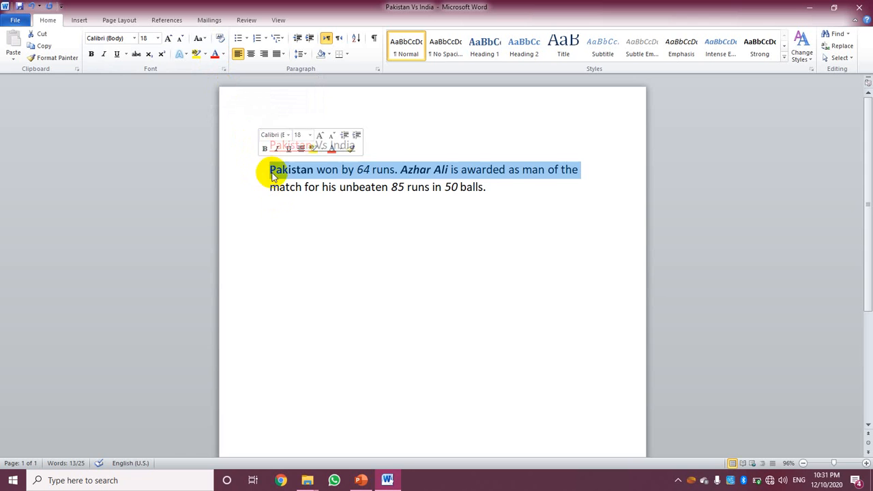
{"action": "left_click", "coordinate": [322, 186]}
Change the font color of the word Pakistan in the heading to standard green
{"action": "left_click_drag", "start_coordinate": [271, 145], "coordinate": [313, 145]}
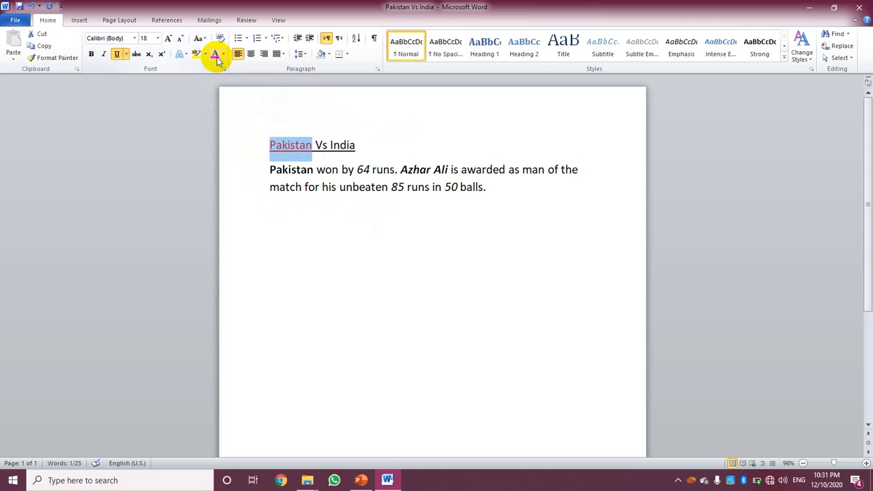
{"action": "left_click", "coordinate": [224, 56]}
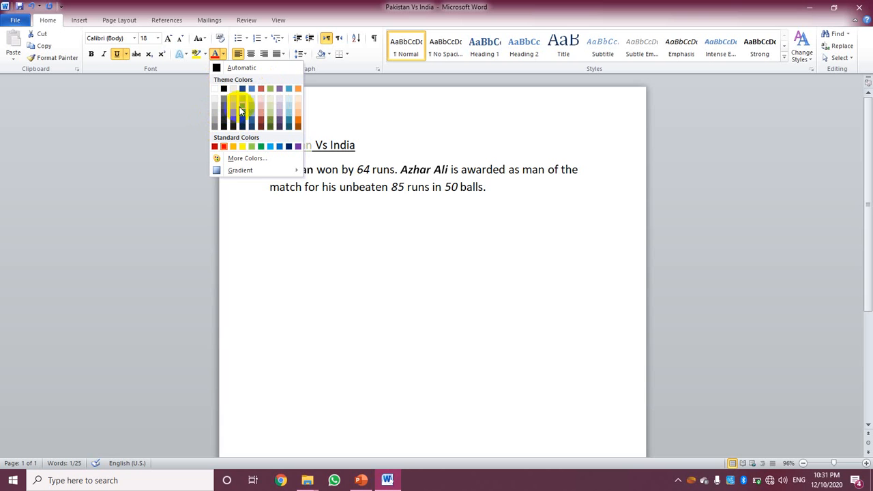
{"action": "left_click", "coordinate": [261, 147]}
{"action": "left_click", "coordinate": [302, 218]}
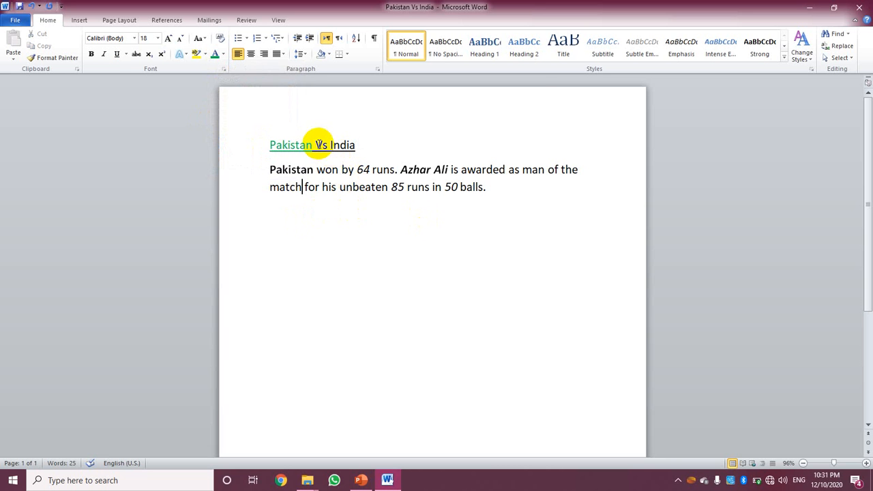
Color the word India in the heading with the darker orange theme shade
{"action": "left_click_drag", "start_coordinate": [330, 146], "coordinate": [356, 146]}
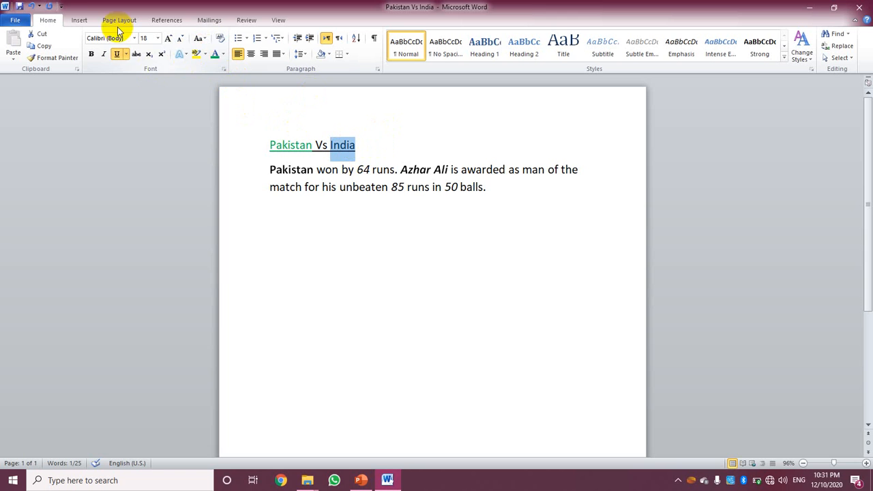
{"action": "left_click", "coordinate": [224, 56]}
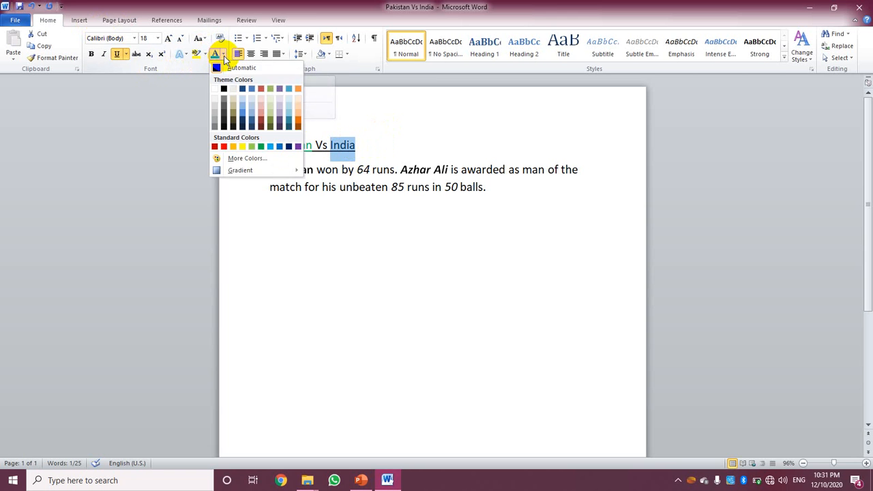
{"action": "left_click", "coordinate": [301, 121]}
{"action": "left_click", "coordinate": [364, 146]}
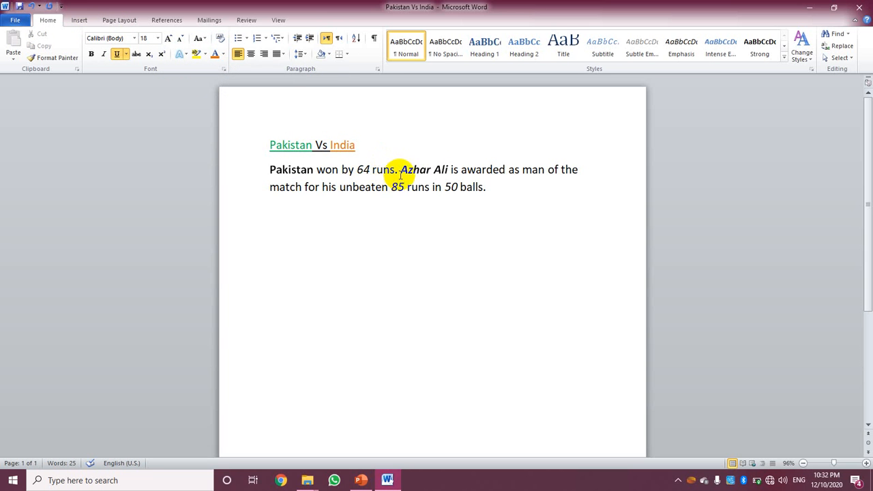
{"action": "left_click_drag", "start_coordinate": [401, 169], "coordinate": [450, 169]}
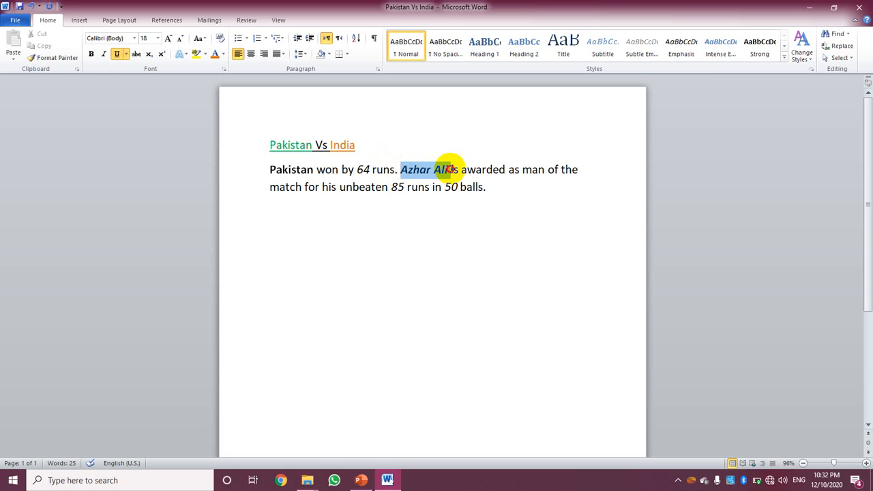
{"action": "left_click", "coordinate": [223, 54]}
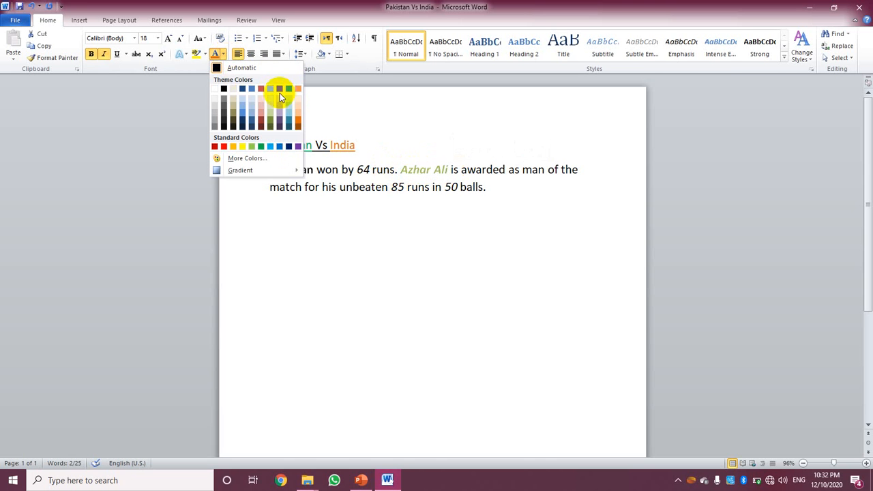
{"action": "left_click", "coordinate": [311, 239]}
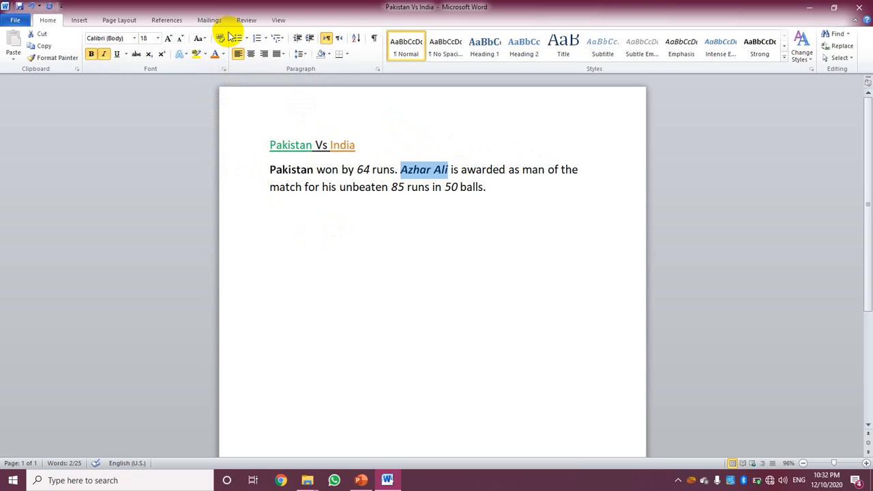
{"action": "left_click", "coordinate": [223, 54]}
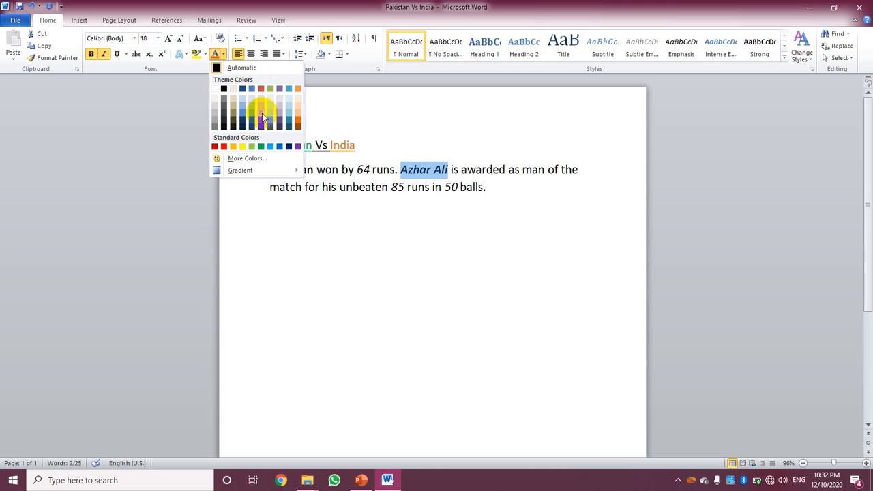
{"action": "left_click", "coordinate": [261, 148]}
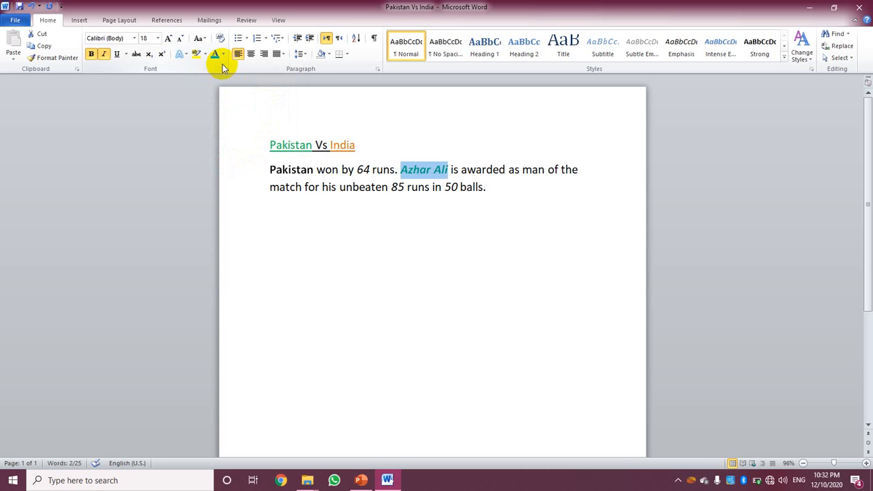
{"action": "left_click", "coordinate": [258, 140]}
{"action": "left_click", "coordinate": [291, 231]}
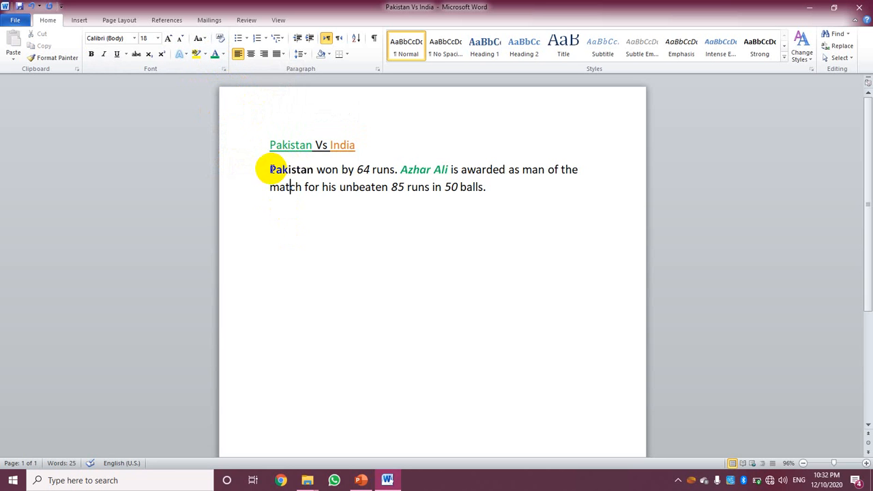
Apply the same green font color to the word Pakistan and the phrase "85 runs in 50 balls" in the paragraph
{"action": "left_click_drag", "start_coordinate": [272, 171], "coordinate": [313, 171]}
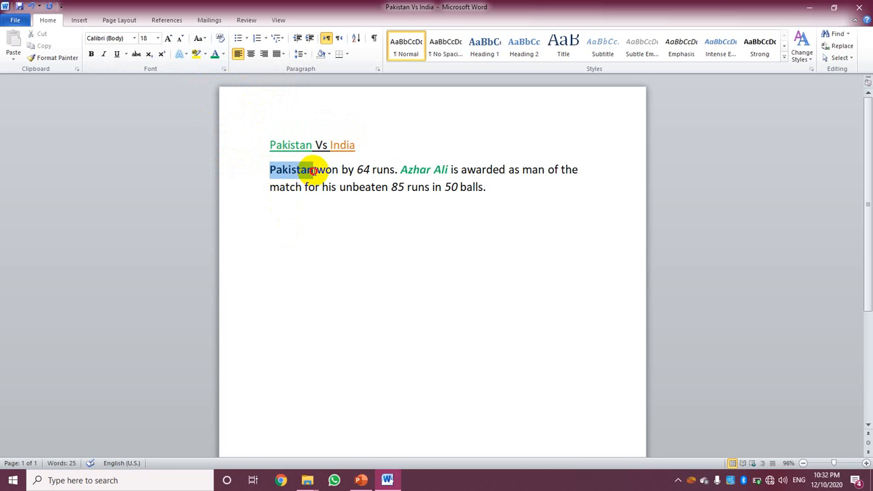
{"action": "left_click", "coordinate": [215, 55]}
{"action": "left_click", "coordinate": [300, 171]}
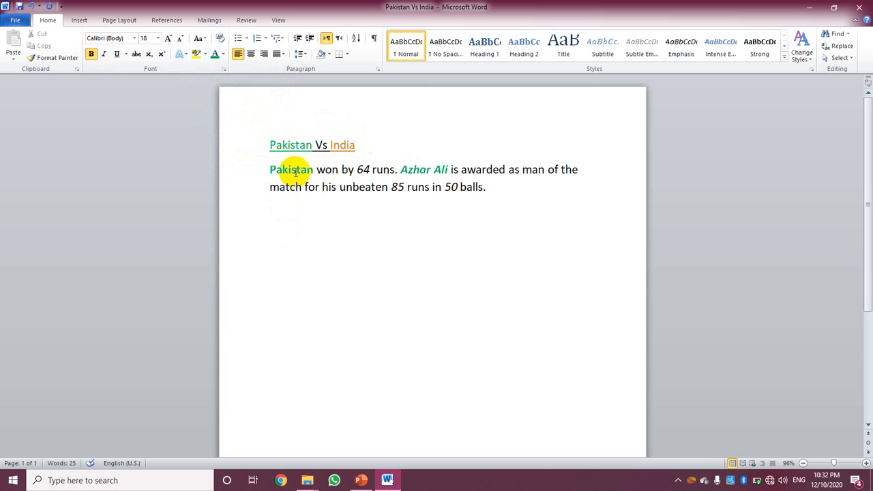
{"action": "left_click_drag", "start_coordinate": [390, 188], "coordinate": [493, 190]}
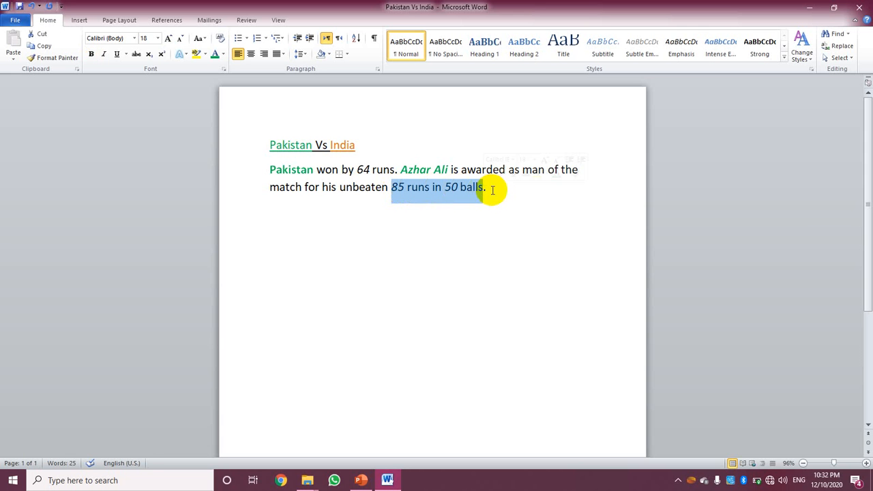
{"action": "left_click", "coordinate": [215, 56]}
{"action": "left_click", "coordinate": [442, 219]}
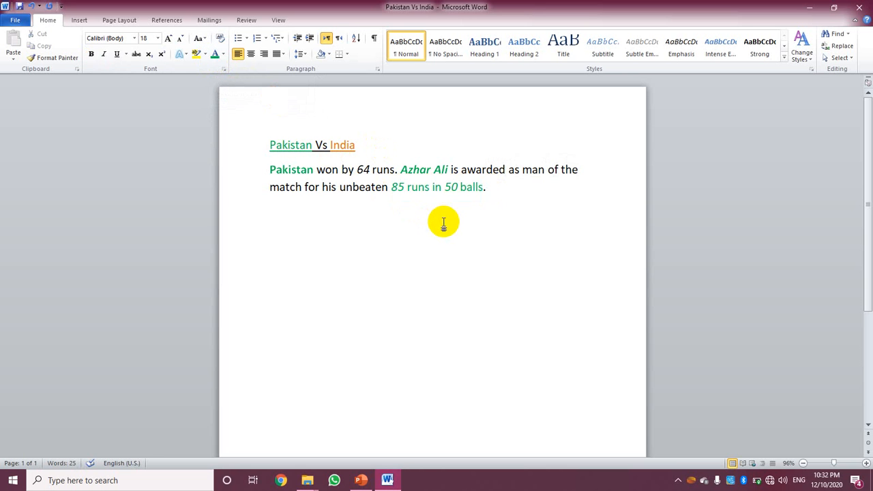
Choose purple as the font color and apply it to the words "match for" in the paragraph's second line
{"action": "left_click", "coordinate": [223, 54]}
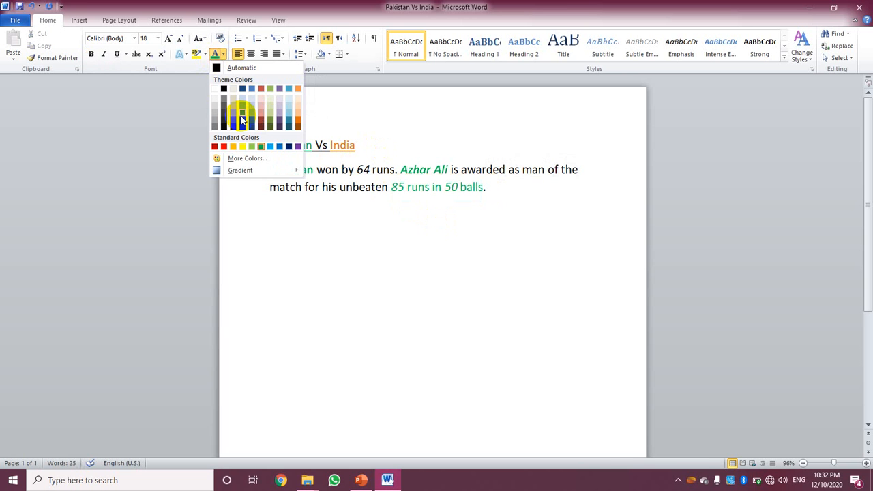
{"action": "left_click", "coordinate": [289, 146]}
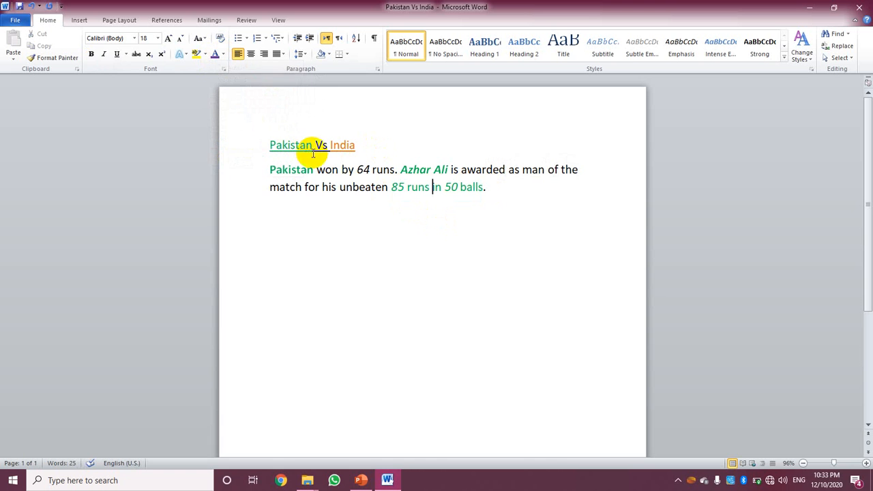
{"action": "left_click_drag", "start_coordinate": [270, 188], "coordinate": [318, 189]}
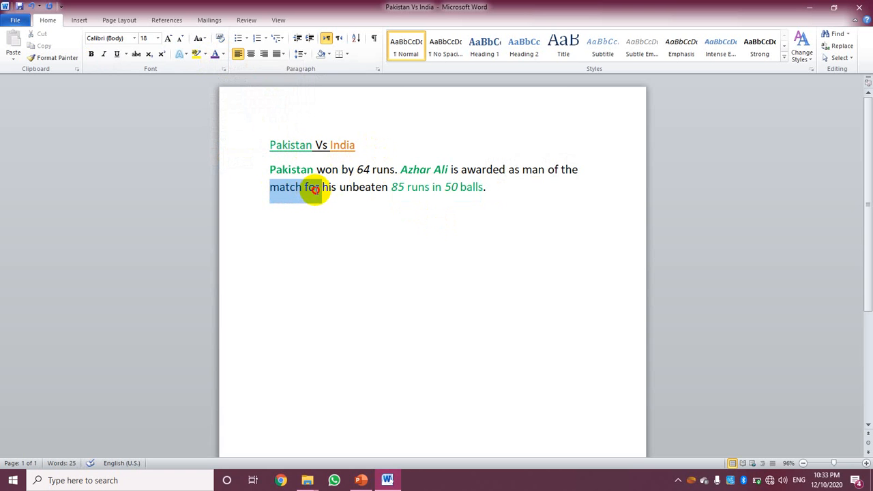
{"action": "left_click", "coordinate": [215, 54]}
{"action": "left_click", "coordinate": [350, 205]}
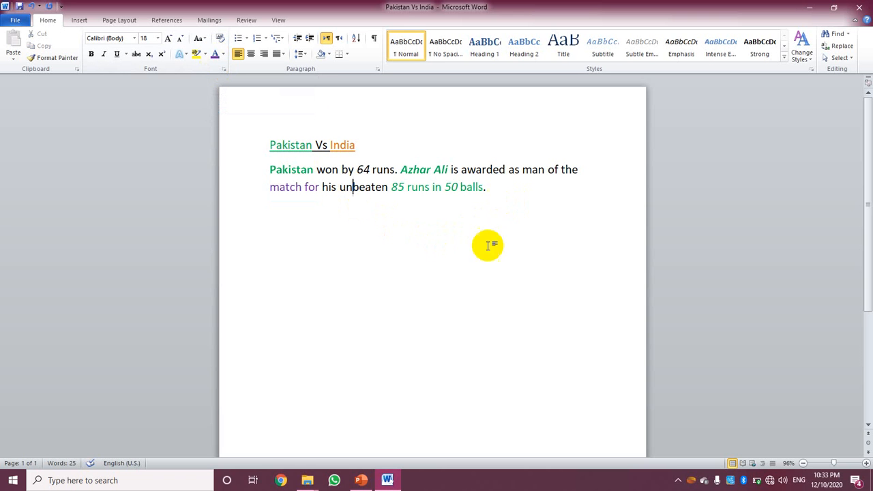
Switch to the PowerPoint lecture presentation and start the slide show from the Topic 3.3.4: Highlight Text slide
{"action": "left_click", "coordinate": [360, 481]}
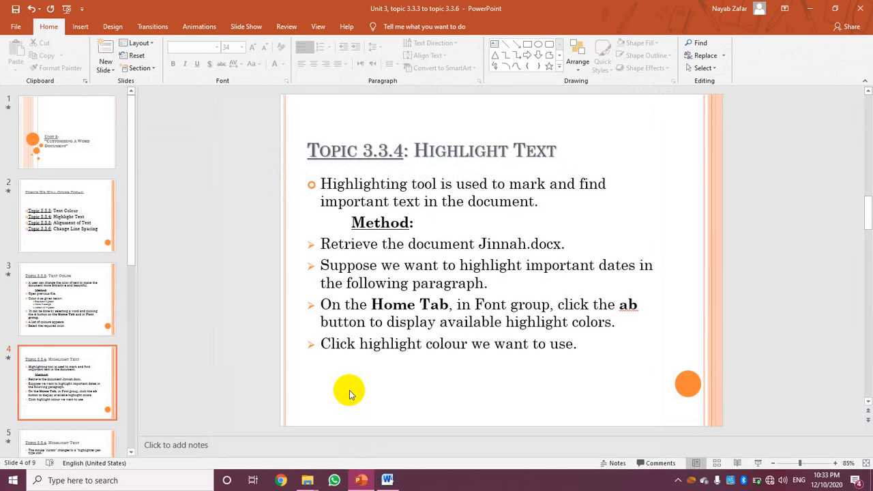
{"action": "key", "text": "shift+F5"}
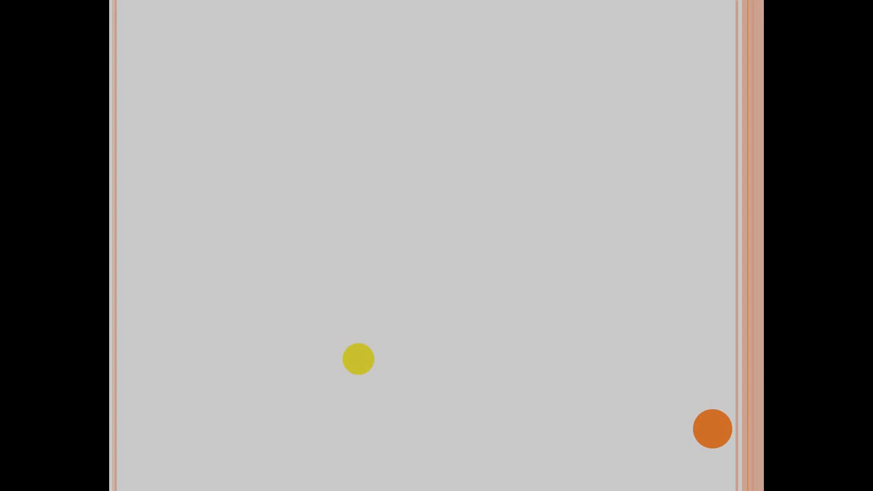
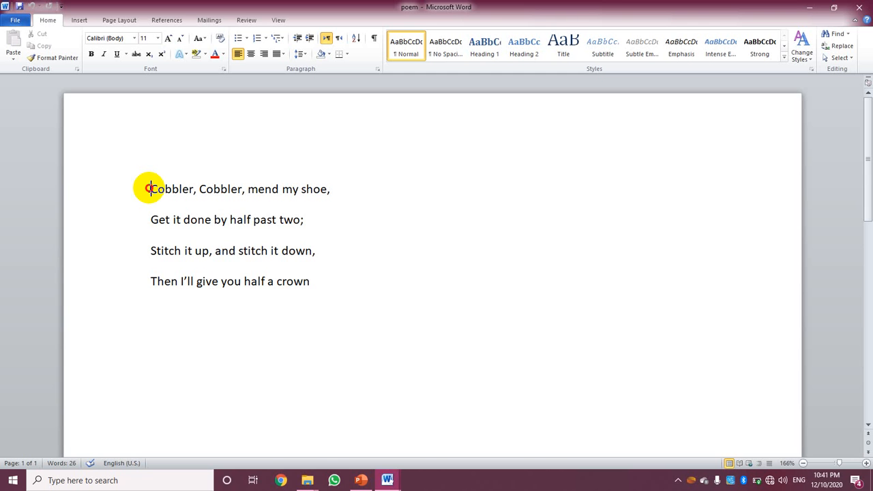
Practice selecting and deselecting the poem's first line, "Cobbler, Cobbler, mend my shoe," in the poem document
{"action": "left_click_drag", "start_coordinate": [148, 189], "coordinate": [336, 192]}
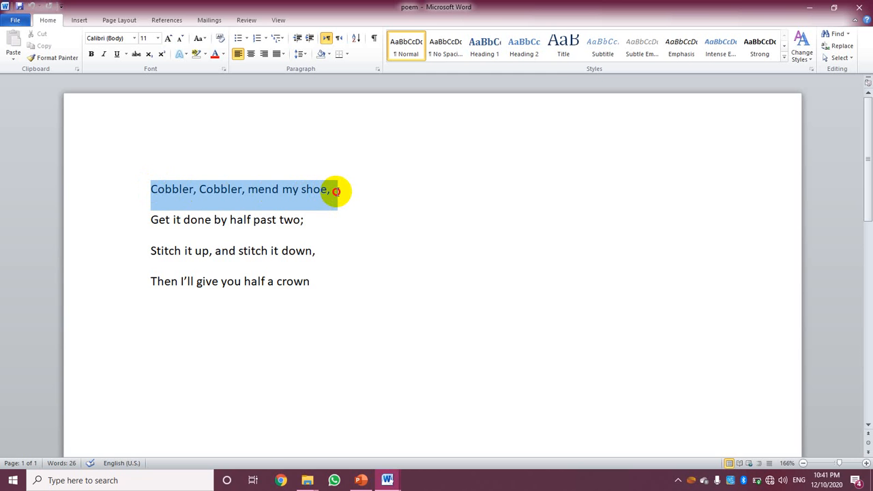
{"action": "left_click", "coordinate": [370, 195]}
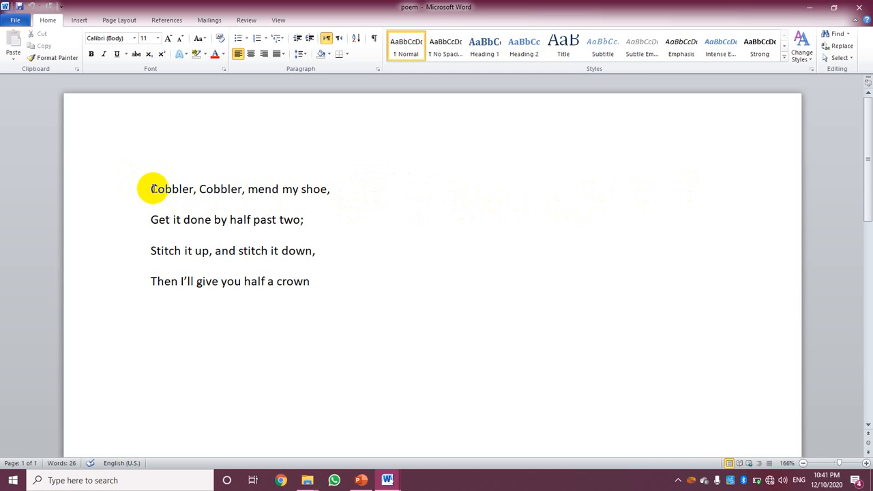
{"action": "left_click_drag", "start_coordinate": [151, 188], "coordinate": [318, 195]}
{"action": "left_click", "coordinate": [419, 209]}
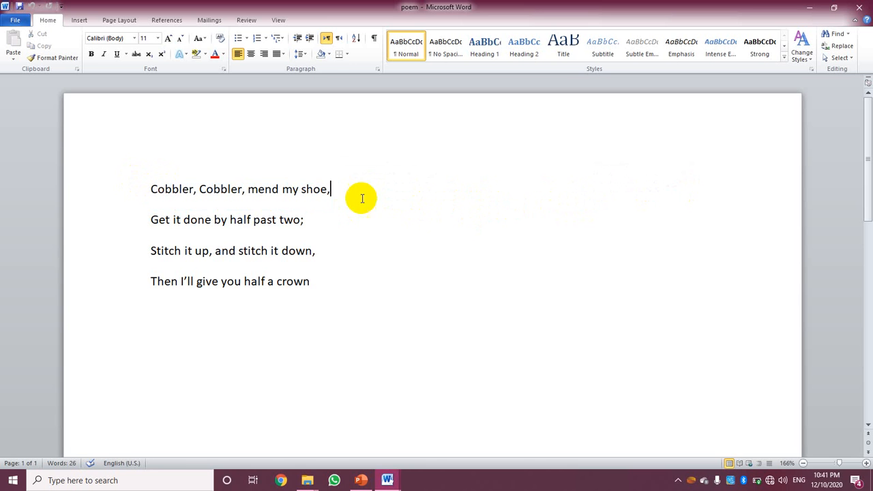
{"action": "left_click", "coordinate": [139, 193]}
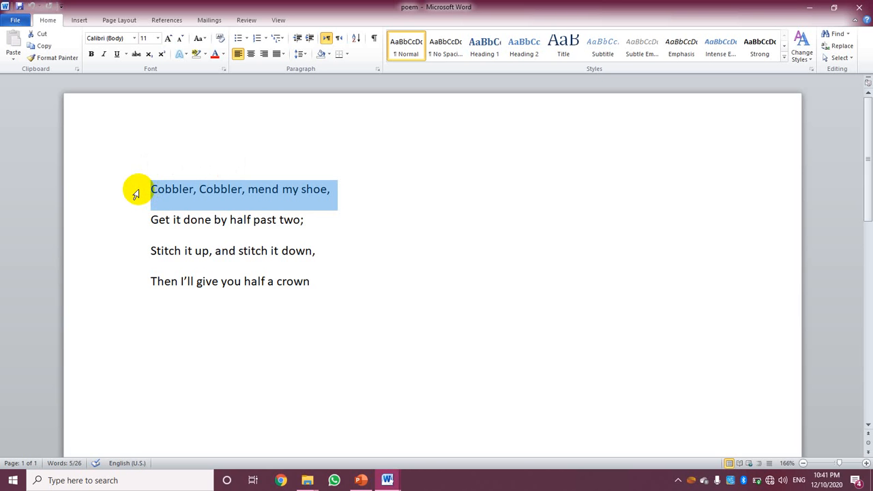
{"action": "left_click", "coordinate": [146, 190]}
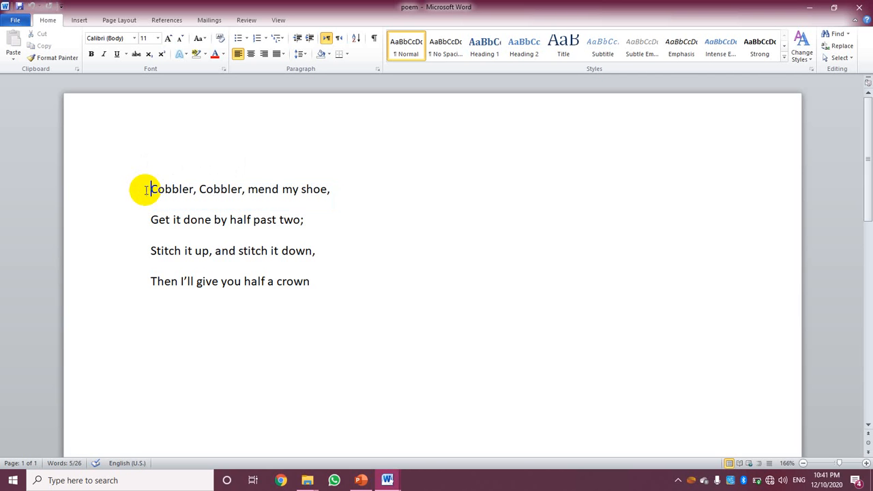
{"action": "left_click", "coordinate": [140, 194]}
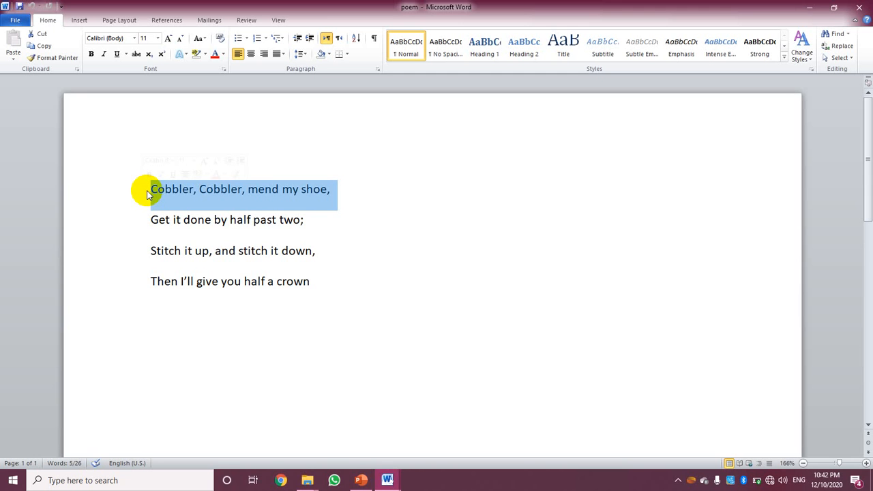
{"action": "left_click", "coordinate": [150, 190]}
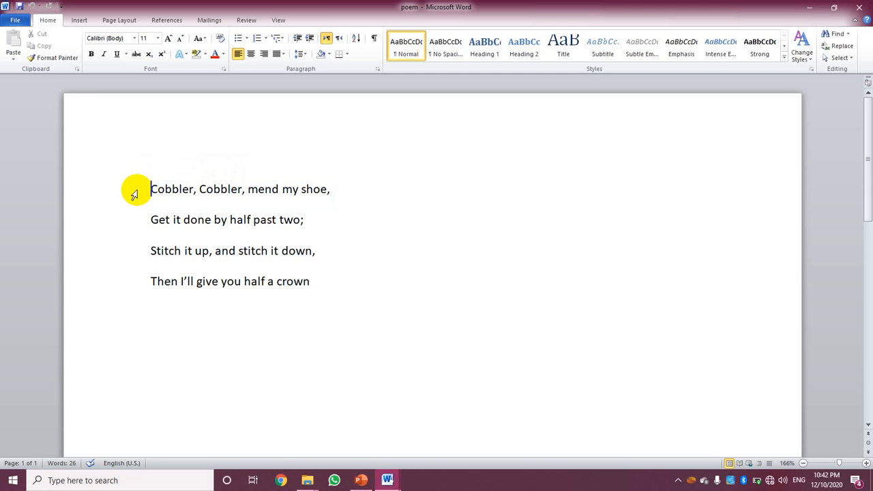
Practice selecting single poem lines: the first line, the third line, and the first line again
{"action": "left_click", "coordinate": [134, 194]}
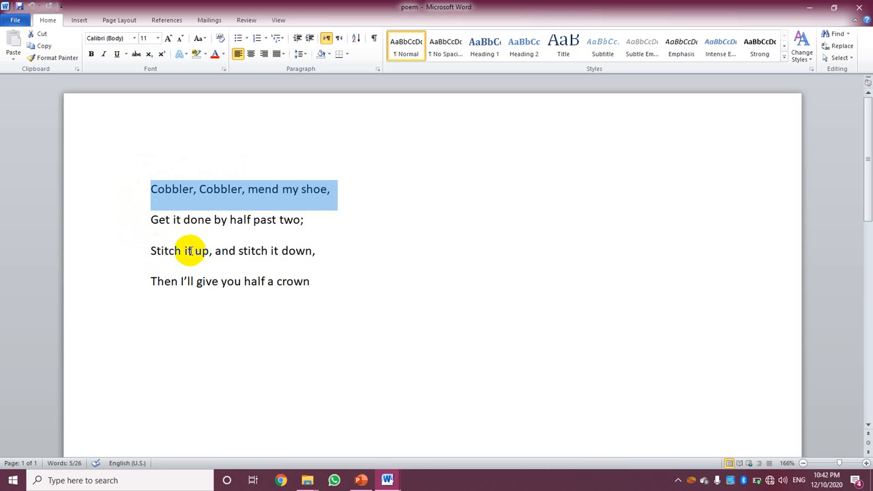
{"action": "left_click", "coordinate": [137, 255]}
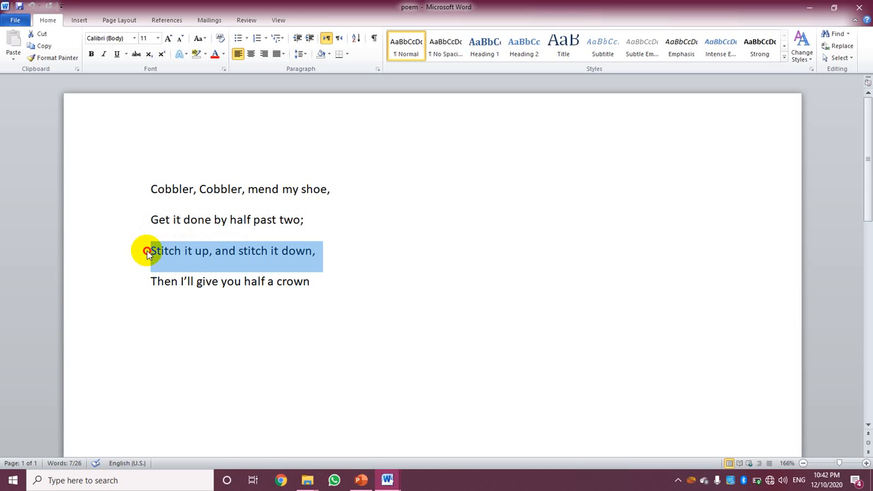
{"action": "left_click", "coordinate": [146, 251]}
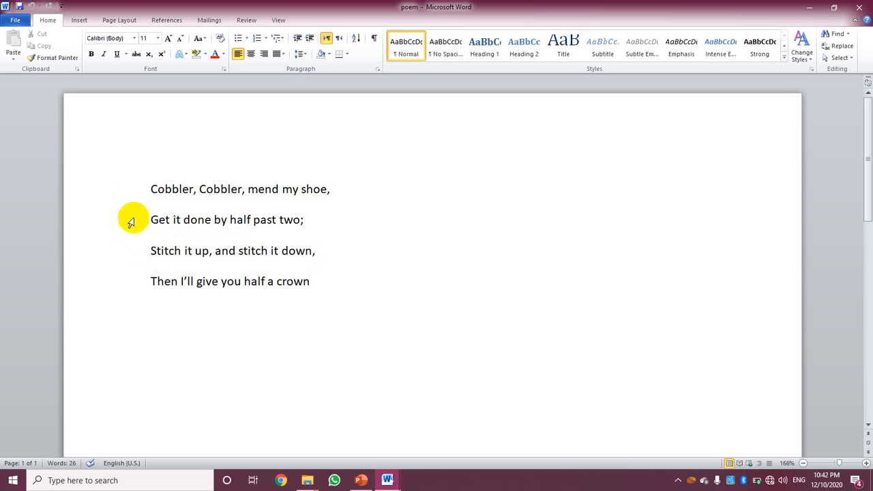
{"action": "left_click", "coordinate": [131, 190]}
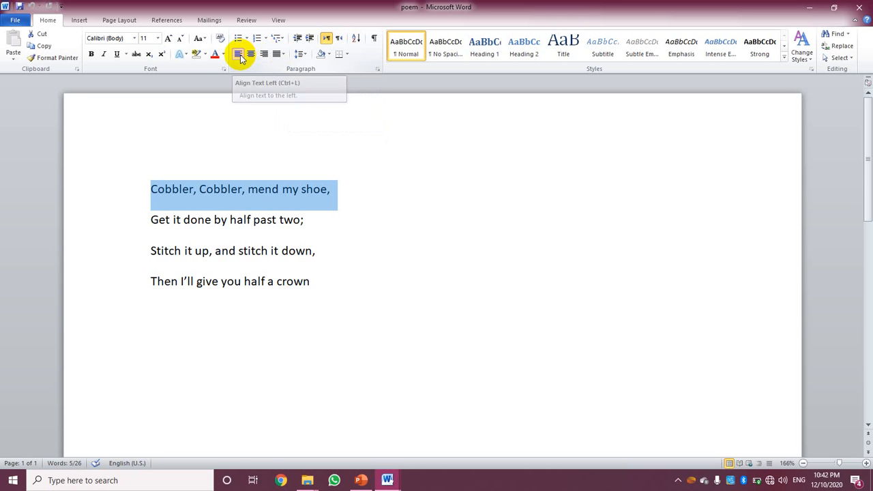
Center the poem's second line, "Get it done by half past two;", and clear the selection
{"action": "left_click", "coordinate": [125, 222]}
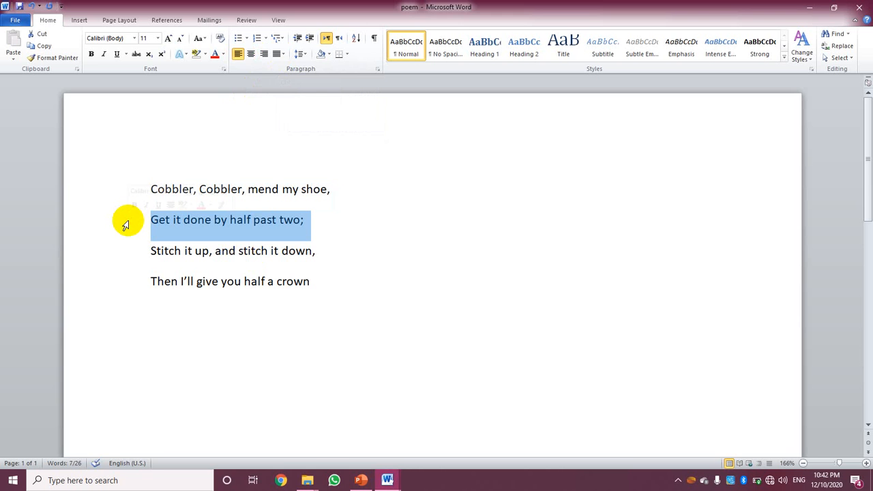
{"action": "left_click", "coordinate": [251, 55]}
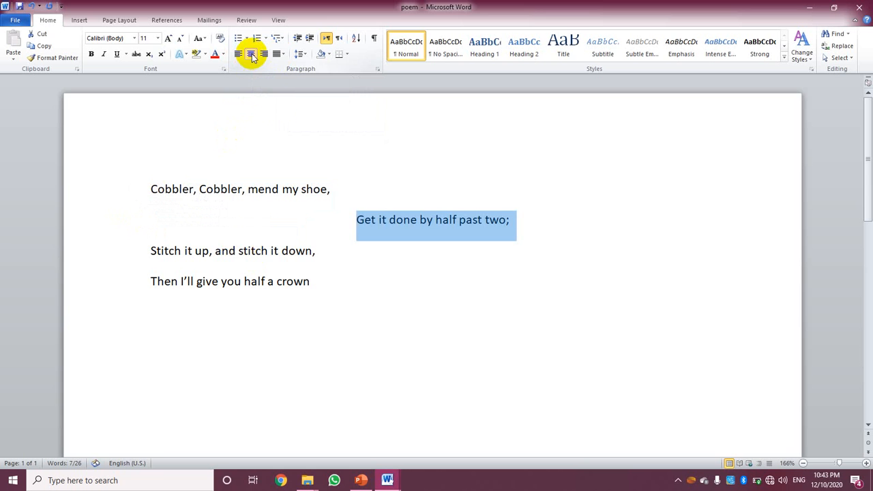
{"action": "left_click", "coordinate": [409, 222]}
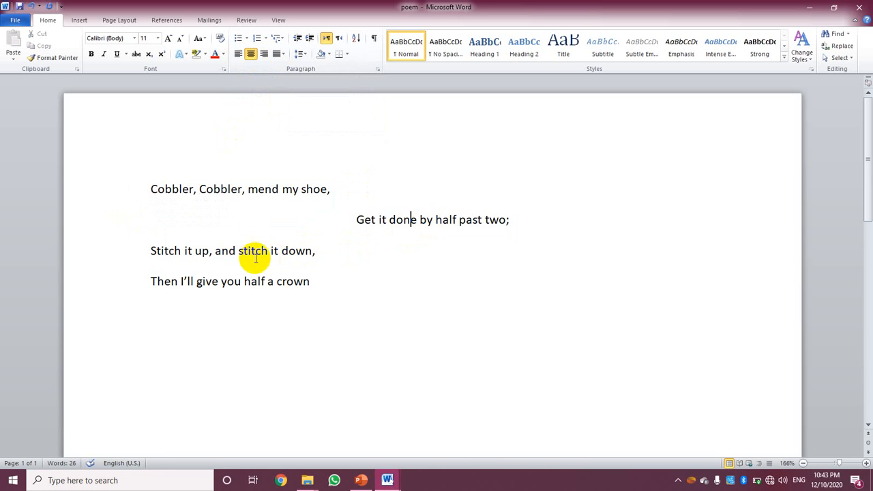
Align the poem's third line, "Stitch it up, and stitch it down,", to the right and clear the selection
{"action": "left_click", "coordinate": [129, 252]}
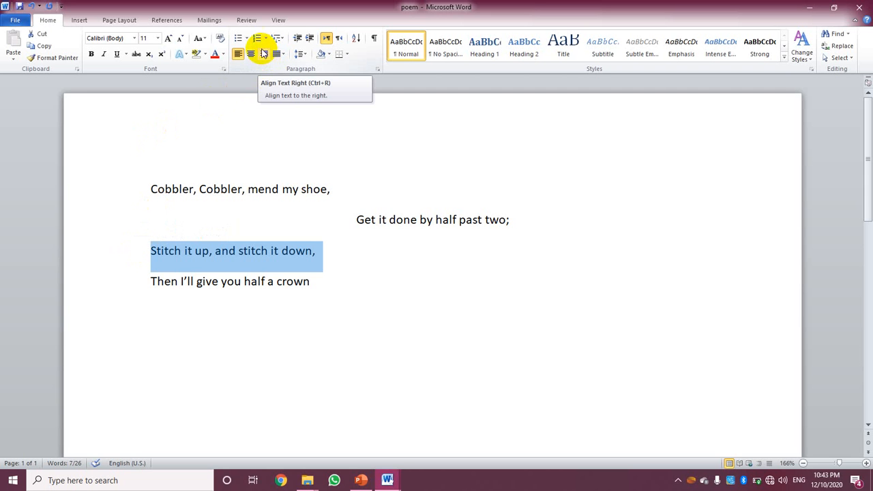
{"action": "left_click", "coordinate": [264, 55]}
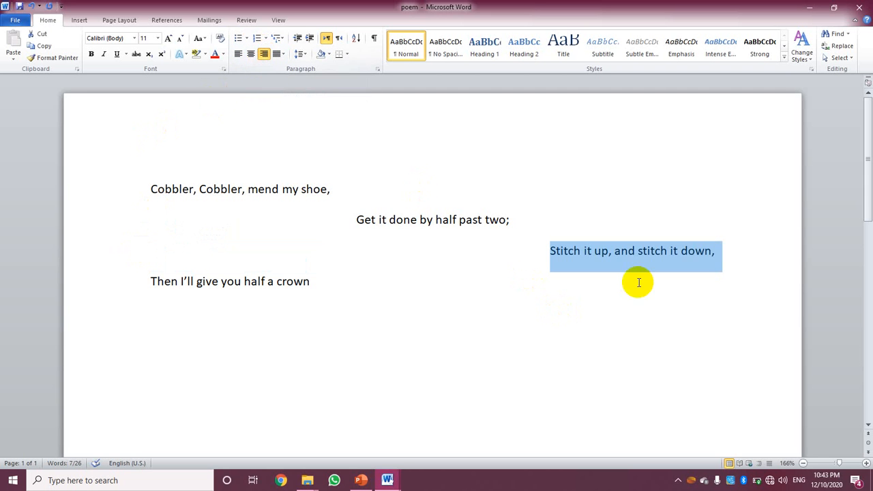
{"action": "left_click", "coordinate": [722, 251]}
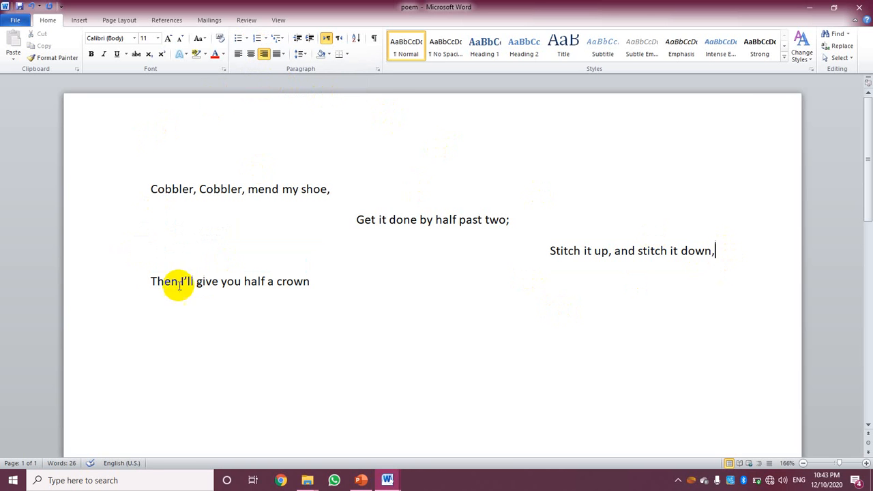
Try Justify, Justify Low, Justify Medium and Justify High in turn on the poem's last line, "Then I'll give you half a crown"
{"action": "left_click", "coordinate": [127, 280]}
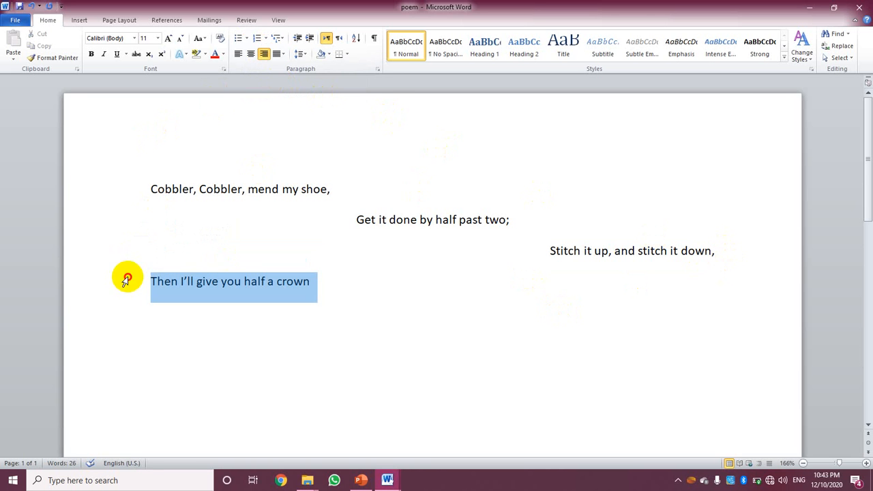
{"action": "left_click", "coordinate": [279, 57]}
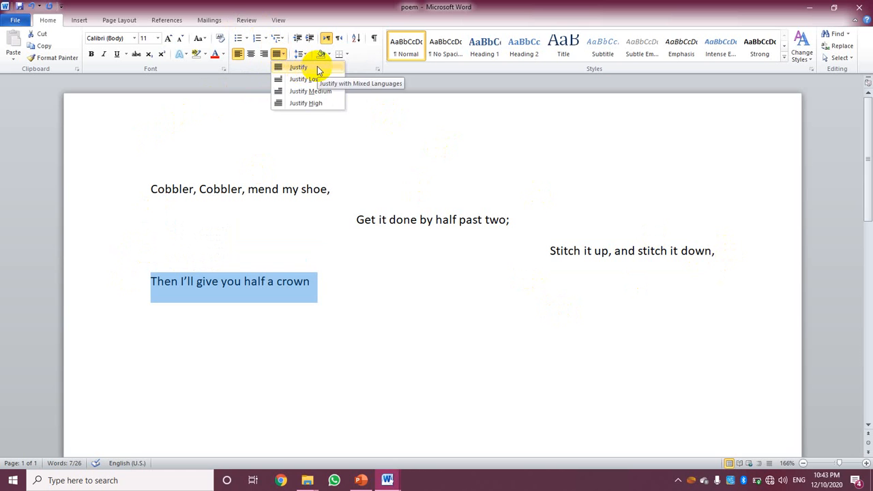
{"action": "left_click", "coordinate": [317, 67]}
{"action": "left_click", "coordinate": [280, 55]}
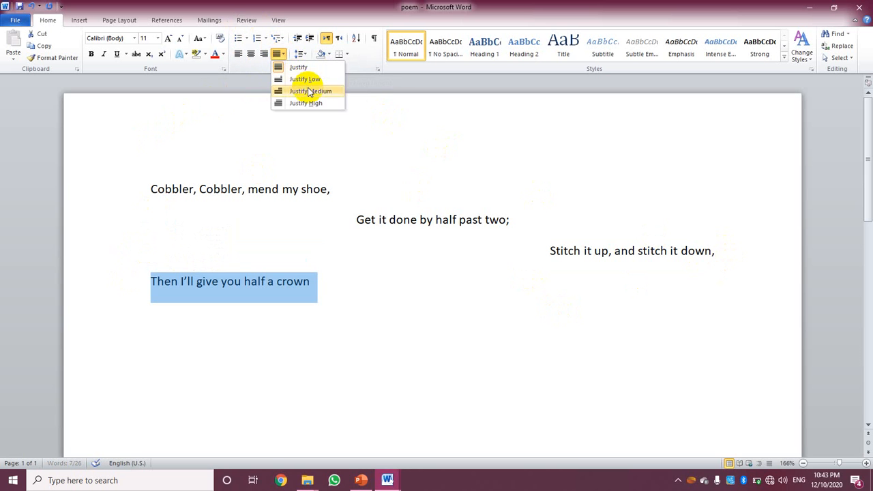
{"action": "left_click", "coordinate": [310, 90]}
{"action": "left_click", "coordinate": [279, 55]}
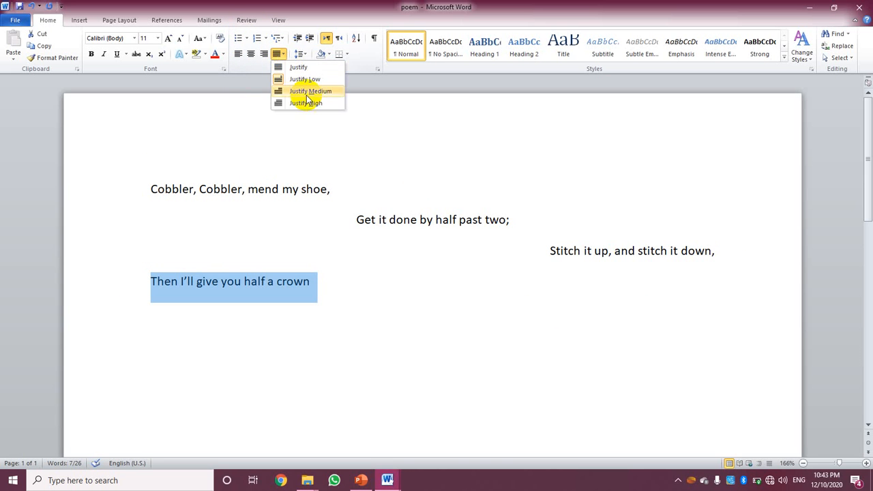
{"action": "left_click", "coordinate": [307, 96]}
{"action": "left_click", "coordinate": [280, 54]}
{"action": "left_click", "coordinate": [309, 103]}
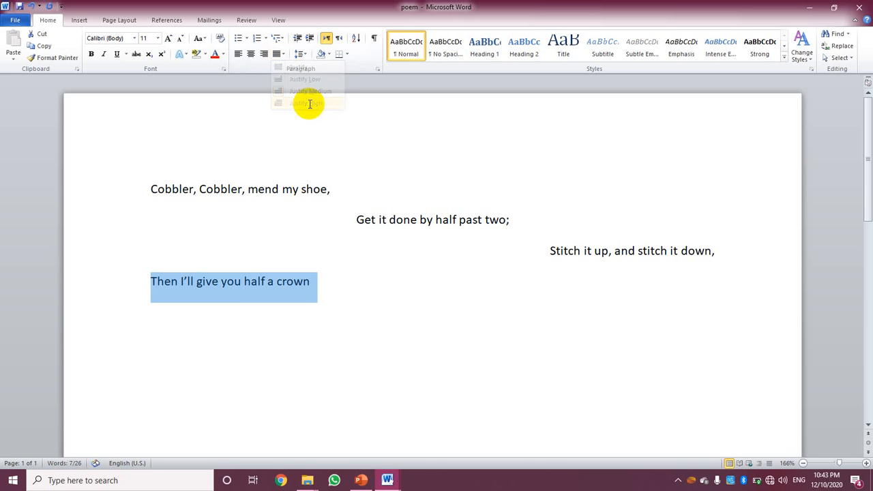
{"action": "left_click", "coordinate": [341, 290]}
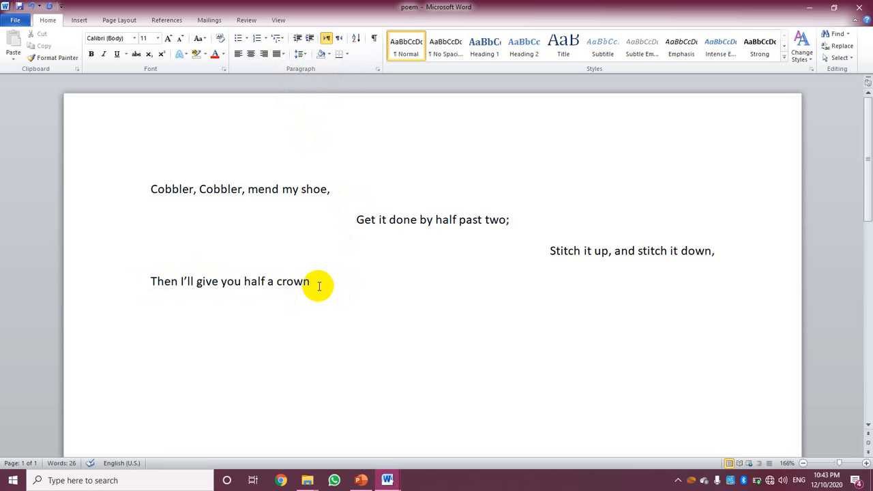
Set the poem's last line to plain Justify and review the justification options again
{"action": "left_click", "coordinate": [283, 55]}
{"action": "left_click", "coordinate": [331, 68]}
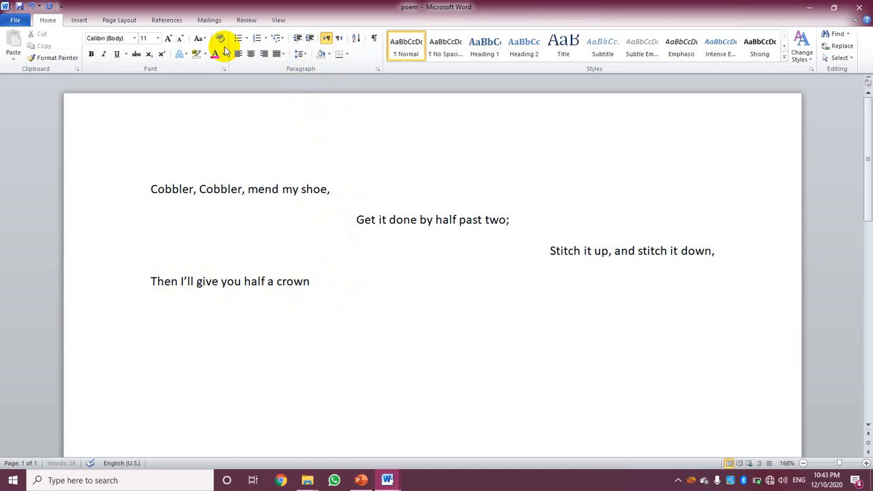
{"action": "left_click", "coordinate": [280, 56]}
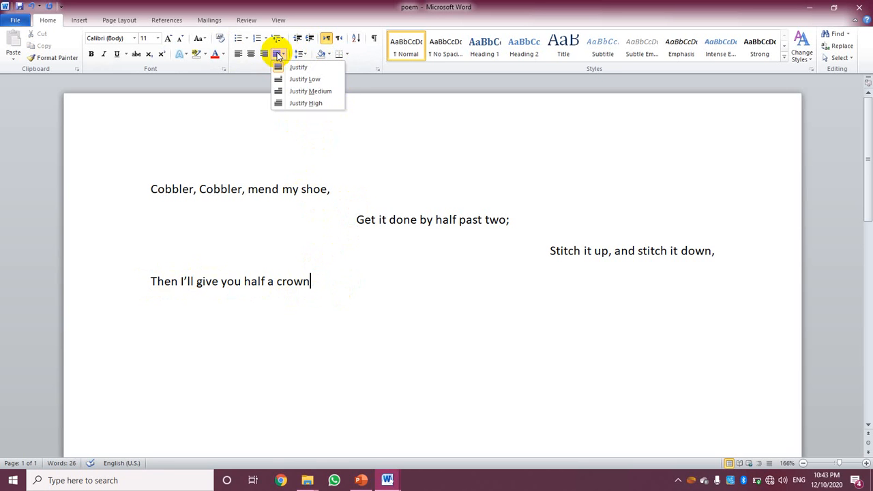
{"action": "left_click", "coordinate": [279, 56]}
{"action": "left_click", "coordinate": [341, 277]}
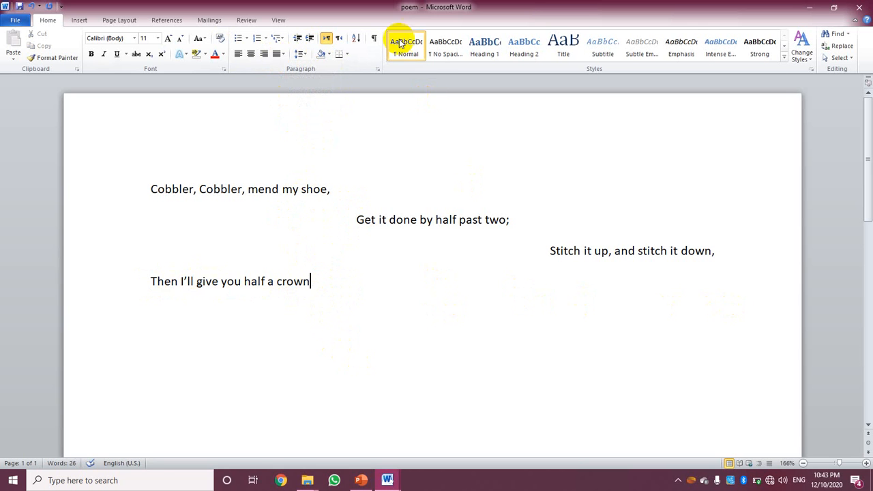
Add a left-aligned line of filler text, "hhddhdhdhhdhdhskdal", below the poem's last line
{"action": "left_click", "coordinate": [384, 290]}
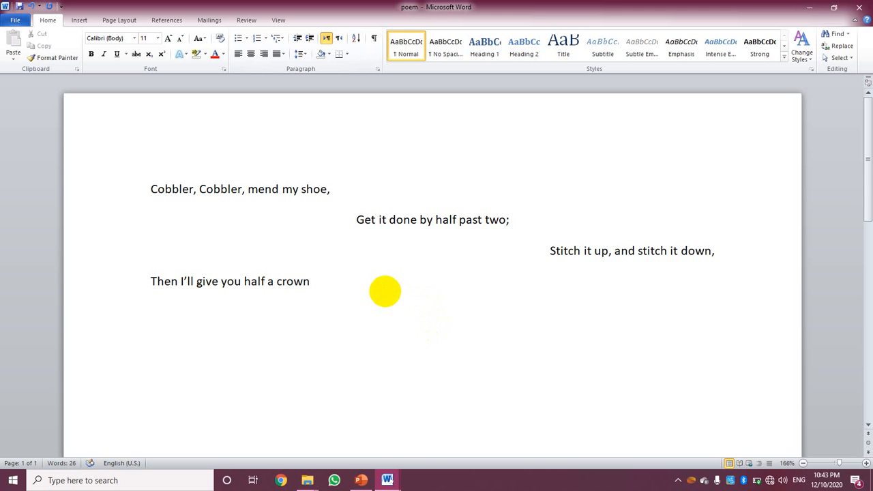
{"action": "key", "text": "Return"}
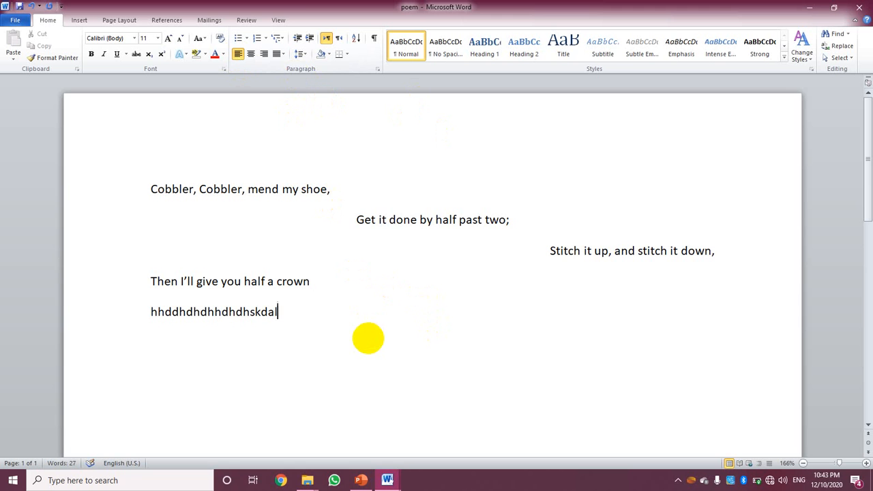
{"action": "type", "text": "hhddhdhdhhdhdhskdal"}
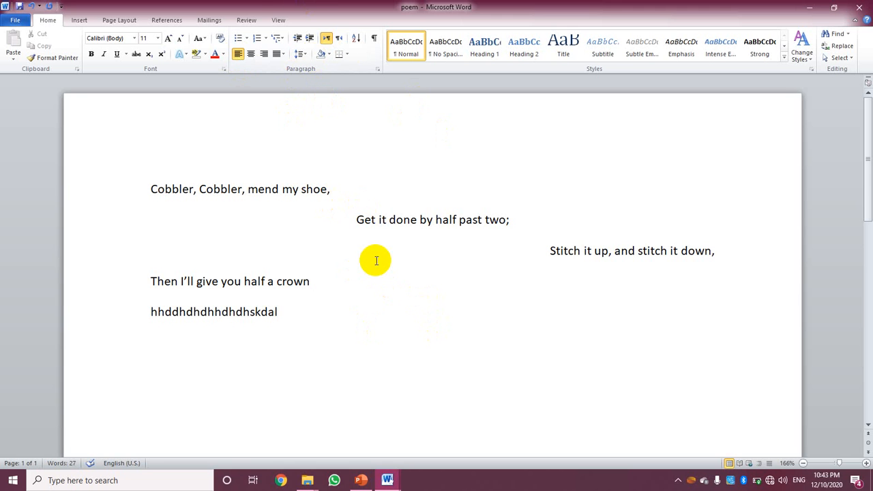
Switch the new paragraph below the filler line to centered alignment and enter four lines of random filler text
{"action": "left_click", "coordinate": [251, 54]}
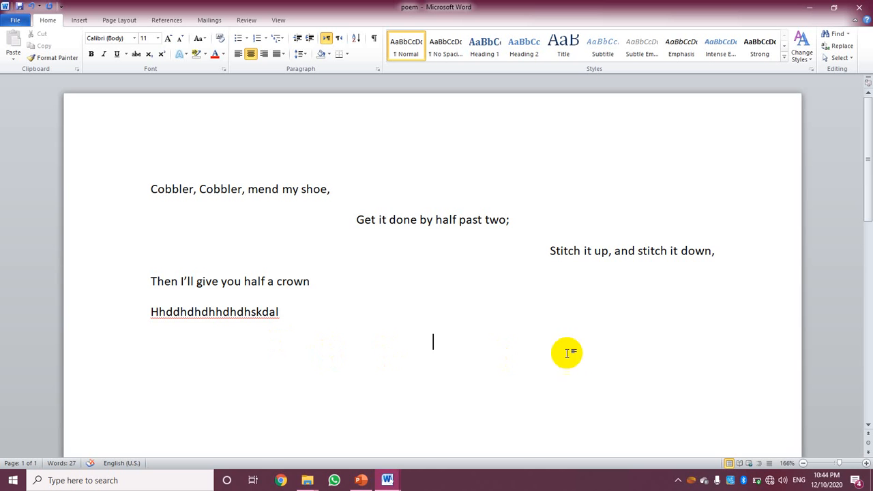
{"action": "type", "text": "lajkdalskdjalsdj"}
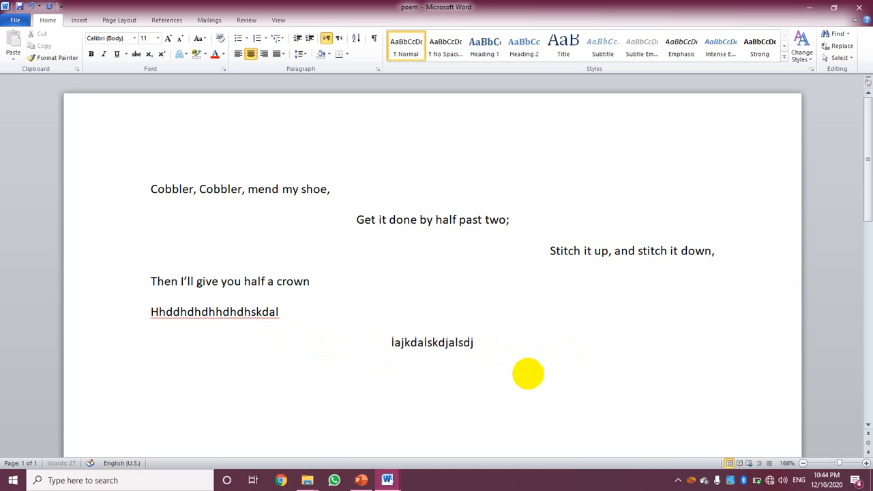
{"action": "type", "text": "aldjaslkdjasldjaslkdjkasldjasldjasldjaldjasldjaldjal"}
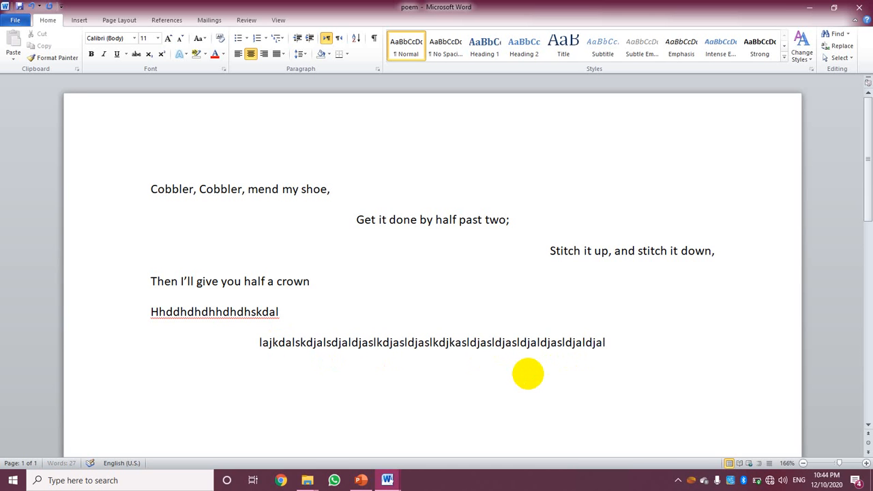
{"action": "key", "text": "Return"}
{"action": "type", "text": "askdjalksdjasldjlaksdja"}
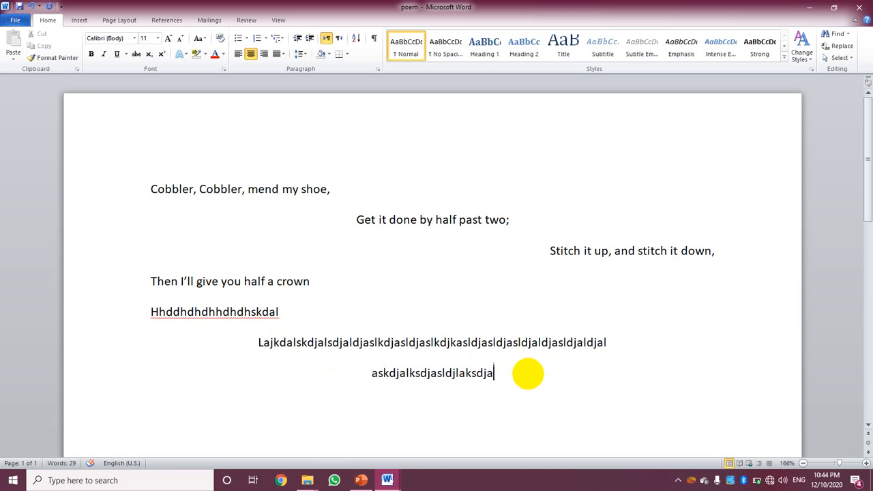
{"action": "key", "text": "Return"}
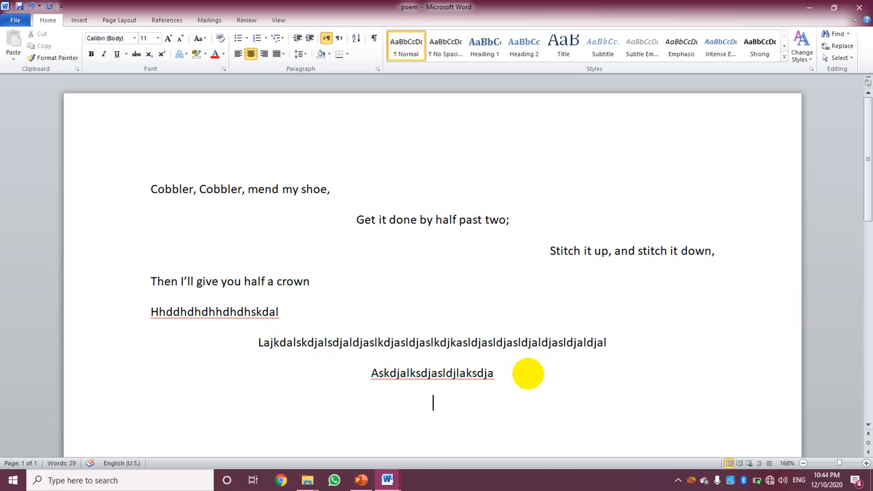
{"action": "type", "text": "askdjaldjaskldjasdj"}
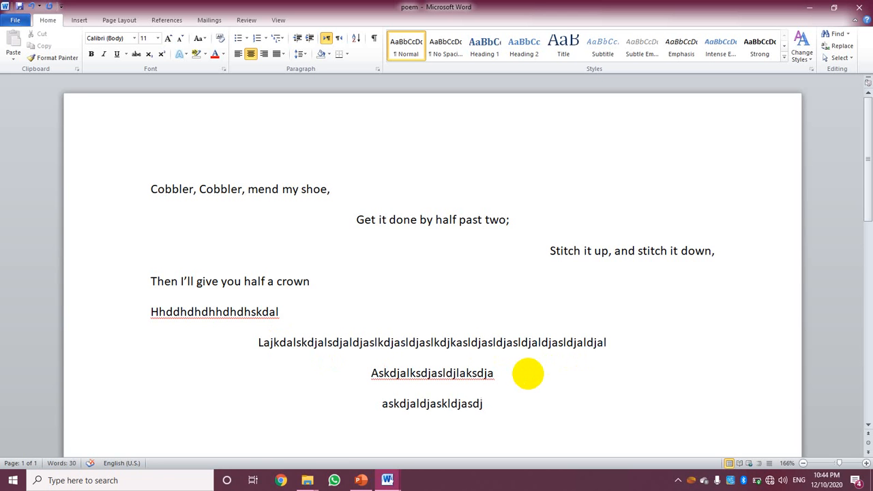
{"action": "key", "text": "Return"}
{"action": "type", "text": "askdjasdjaskljdalksdjakldjkaldjkasldjald"}
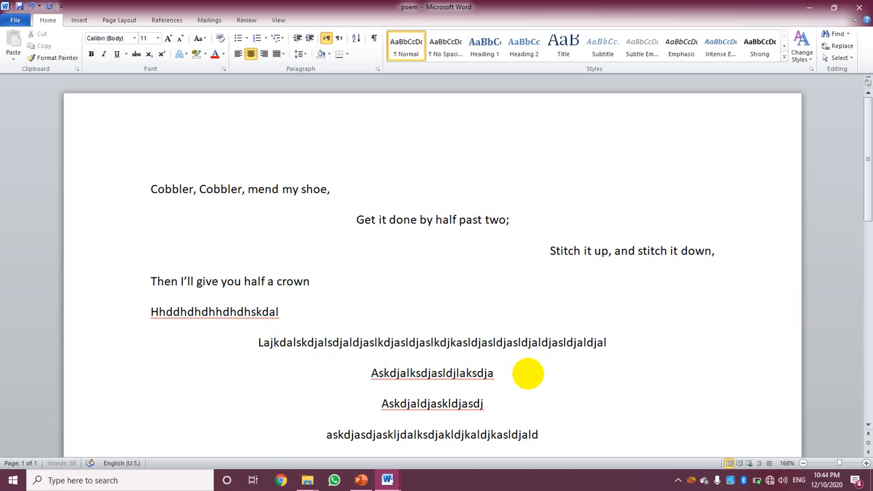
{"action": "type", "text": "jalsdj"}
{"action": "key", "text": "Return"}
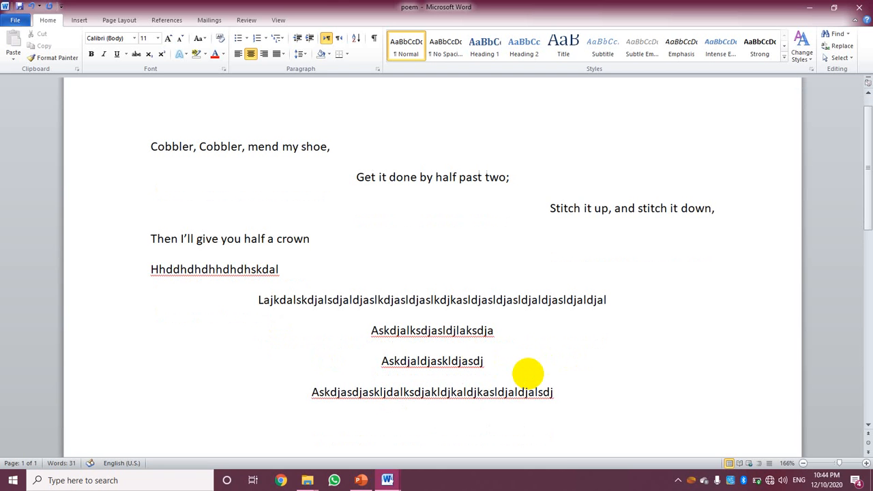
Switch the next empty paragraph to right alignment and enter two lines of filler text, the second reading "LASKDJALSKDJAKLSDJ"
{"action": "left_click", "coordinate": [266, 56]}
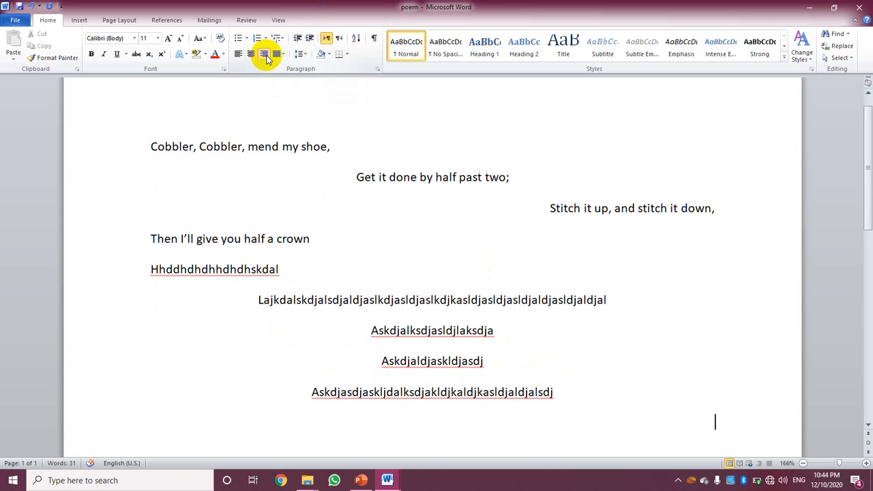
{"action": "scroll", "coordinate": [721, 416], "scroll_direction": "down", "scroll_amount": 5}
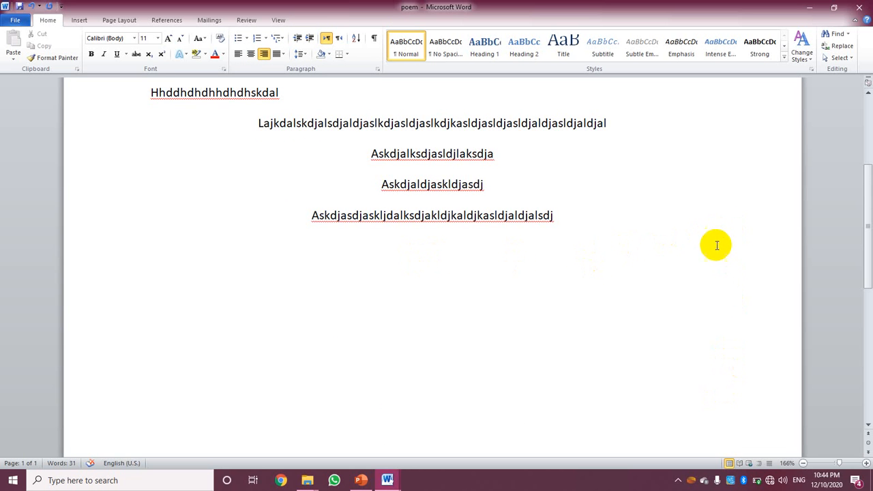
{"action": "type", "text": "Sdjklalsdja;ldja;LDJLA;DJALSDKJAL;"}
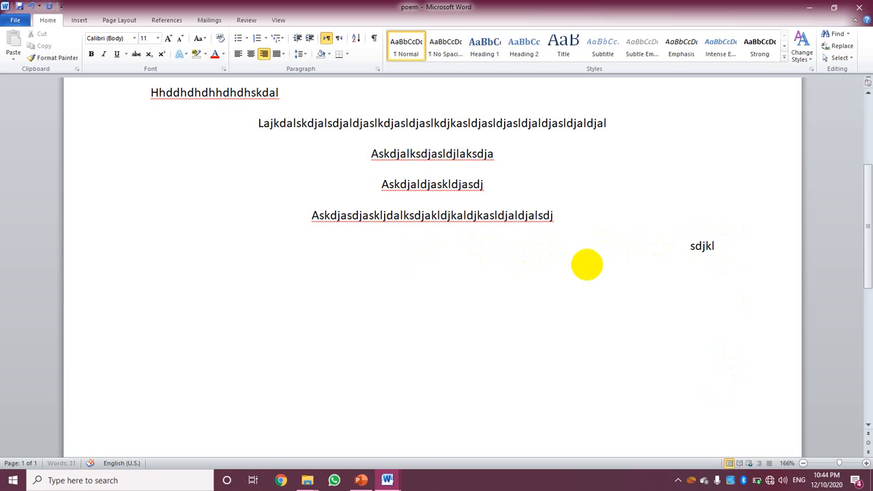
{"action": "type", "text": "djalSKDJ"}
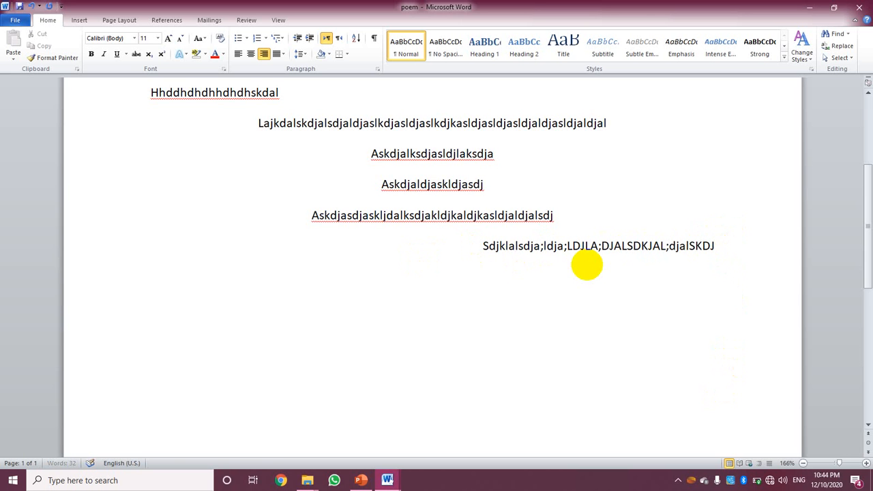
{"action": "key", "text": "Return"}
{"action": "type", "text": "LASKDJALSKDJAKLSDJ"}
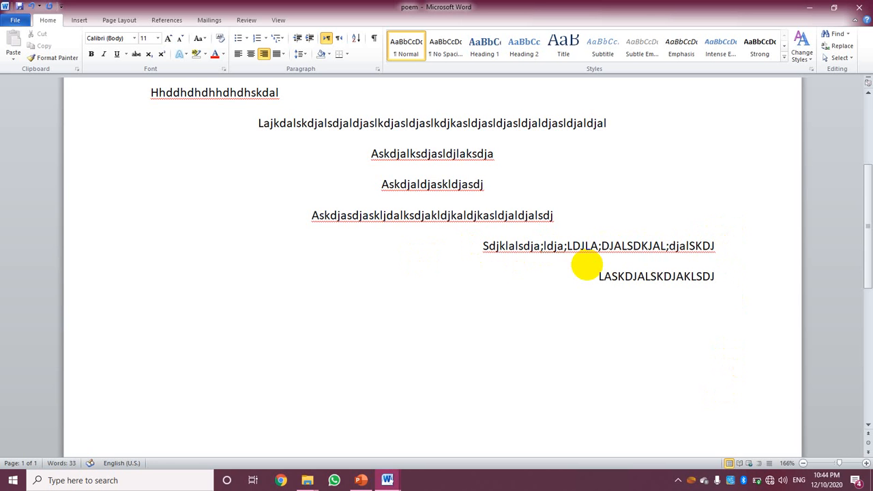
Add the right-aligned line "SDJKALKDJASKLDJ" and, below it, two justified paragraphs of filler text ending in long runs of the letter J
{"action": "key", "text": "Return"}
{"action": "type", "text": "SDJKALKDJASKLDJ"}
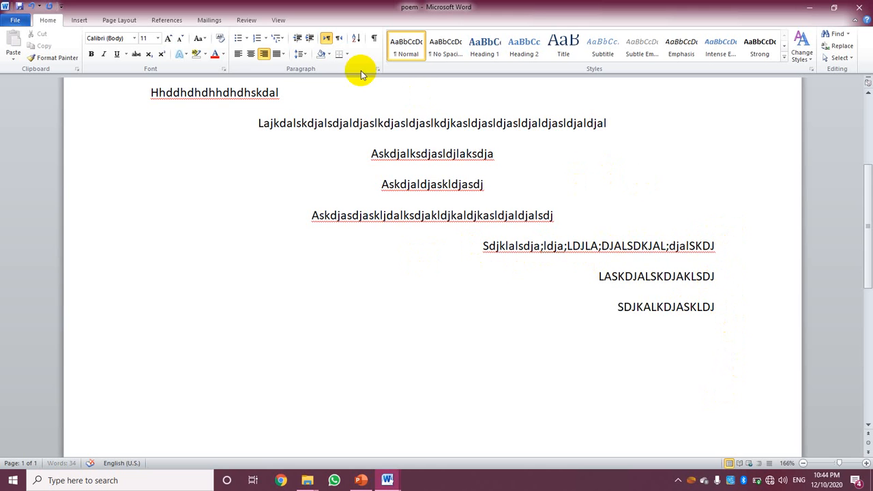
{"action": "left_click", "coordinate": [282, 55]}
{"action": "left_click", "coordinate": [322, 68]}
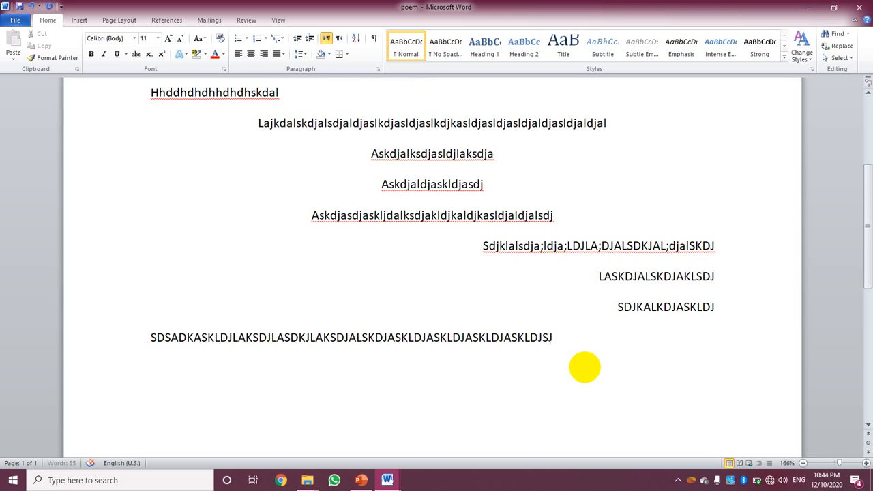
{"action": "type", "text": "JJJJJJJJJJJ"}
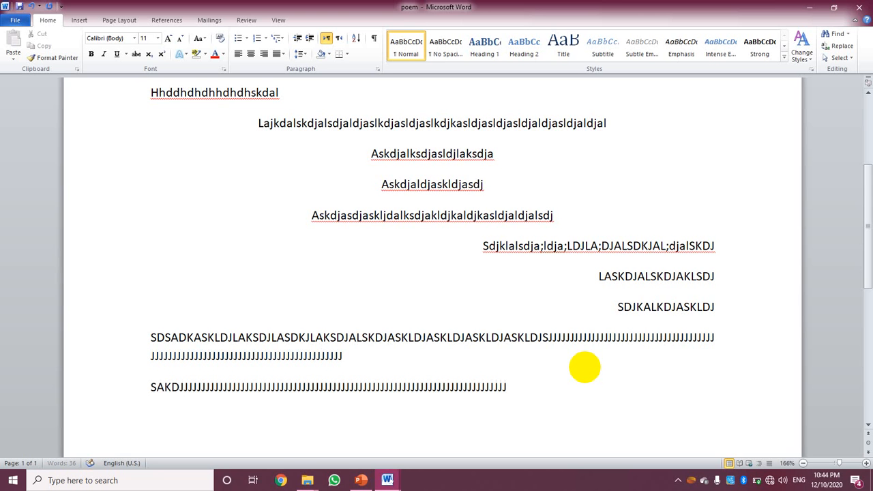
{"action": "type", "text": "JJJJJJJJJJJJJJJJJJJJJJJJJJJJJJJJJJJJJJJJJJJJJJJJJJJJJJJJJJJJJJJ"}
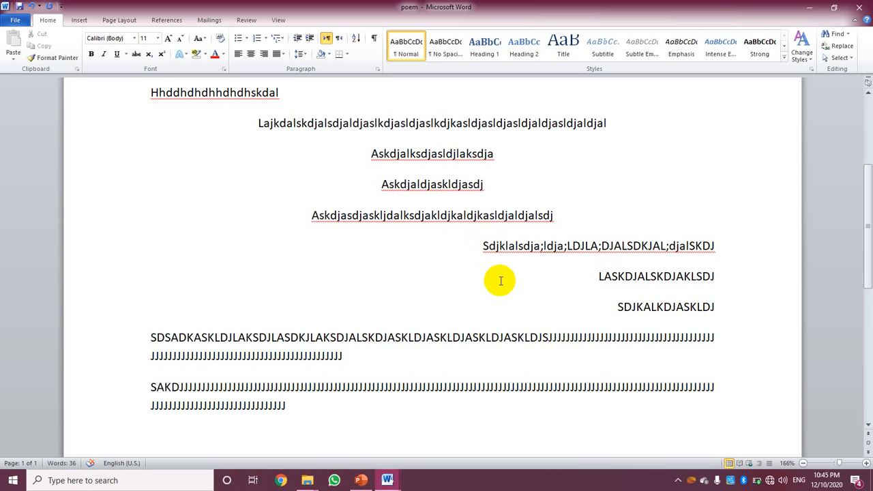
Show the ruler and set the left indent of the poem's first line to about 2.4 inches, level with the start of the second line
{"action": "scroll", "coordinate": [500, 281], "scroll_direction": "up", "scroll_amount": 3}
{"action": "left_click", "coordinate": [426, 218]}
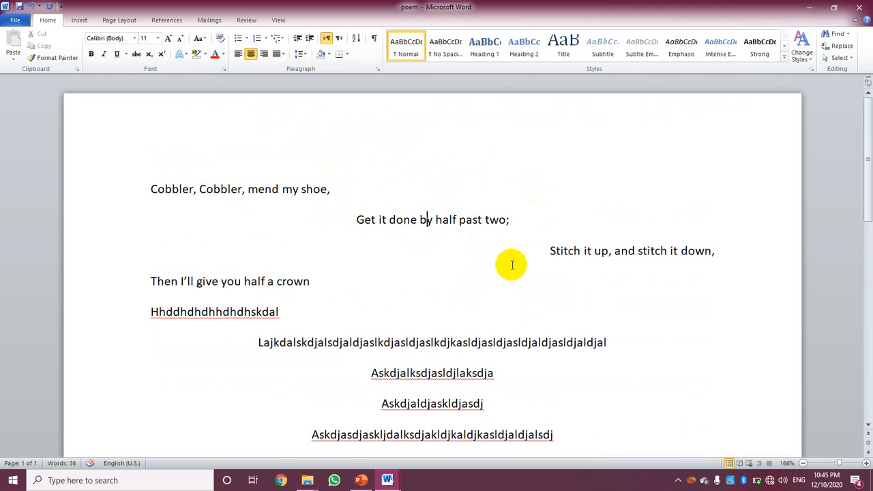
{"action": "left_click", "coordinate": [457, 218]}
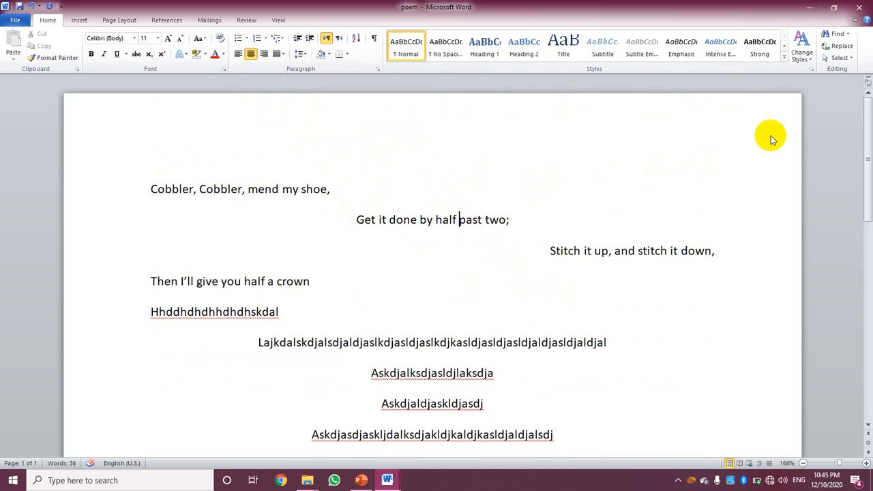
{"action": "left_click", "coordinate": [867, 82]}
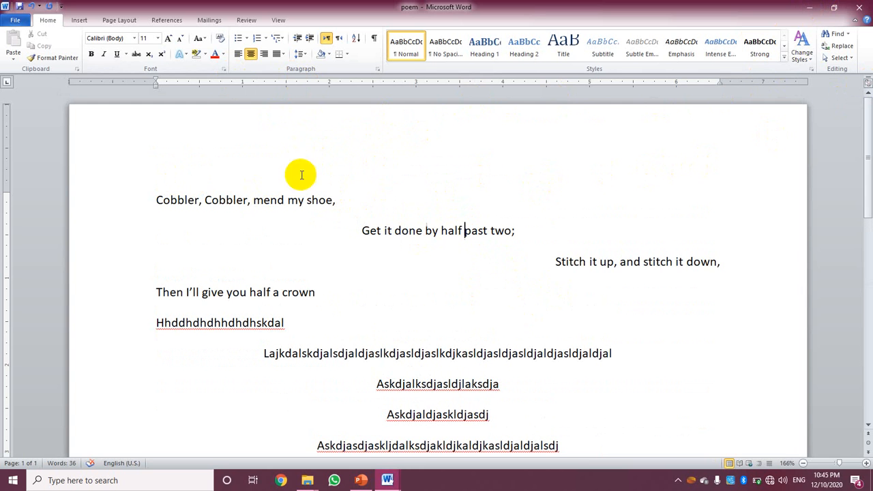
{"action": "left_click_drag", "start_coordinate": [165, 201], "coordinate": [335, 205]}
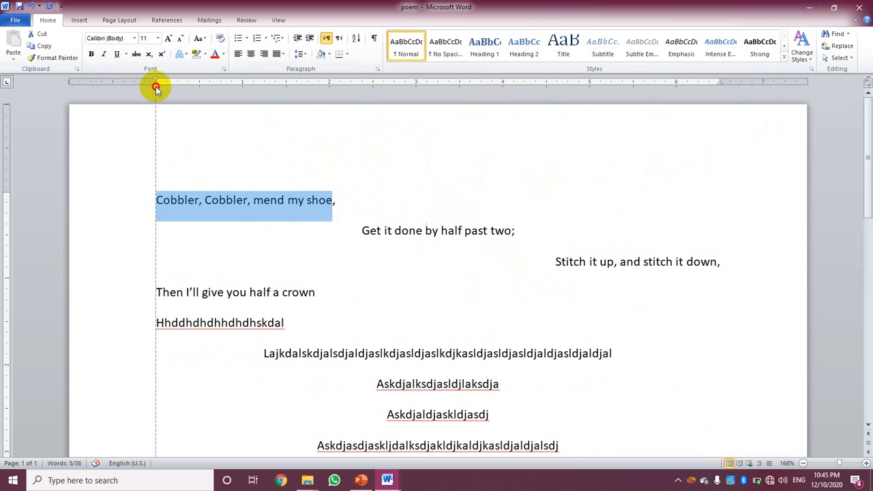
{"action": "left_click_drag", "start_coordinate": [156, 89], "coordinate": [360, 91]}
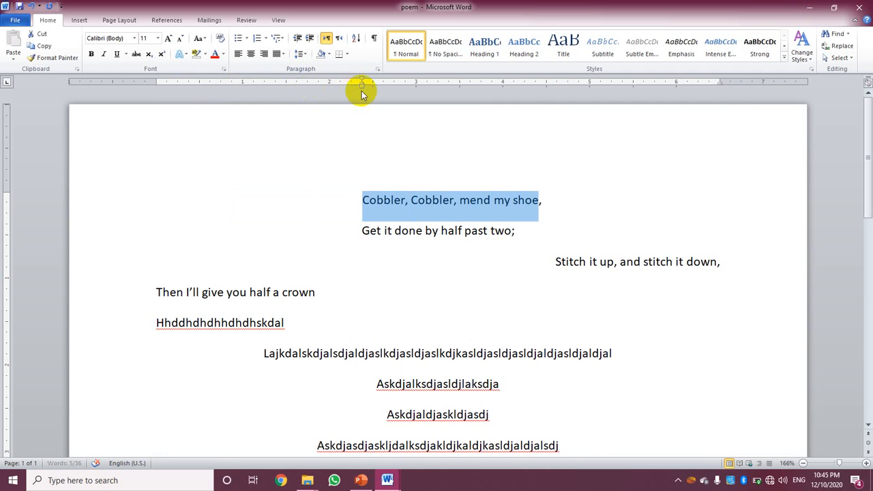
{"action": "key", "text": "Left"}
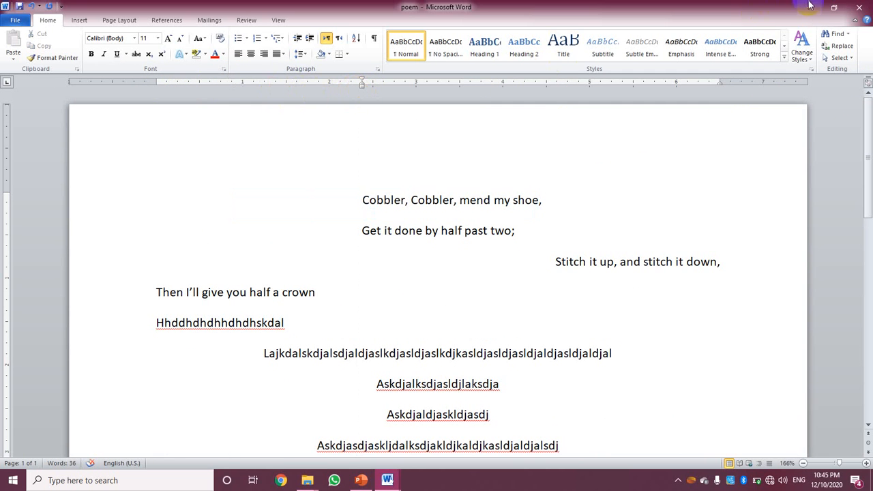
Minimize the poem document, switch to PowerPoint and present the Change Line Spacing slide up to its first bullet point
{"action": "left_click", "coordinate": [811, 9]}
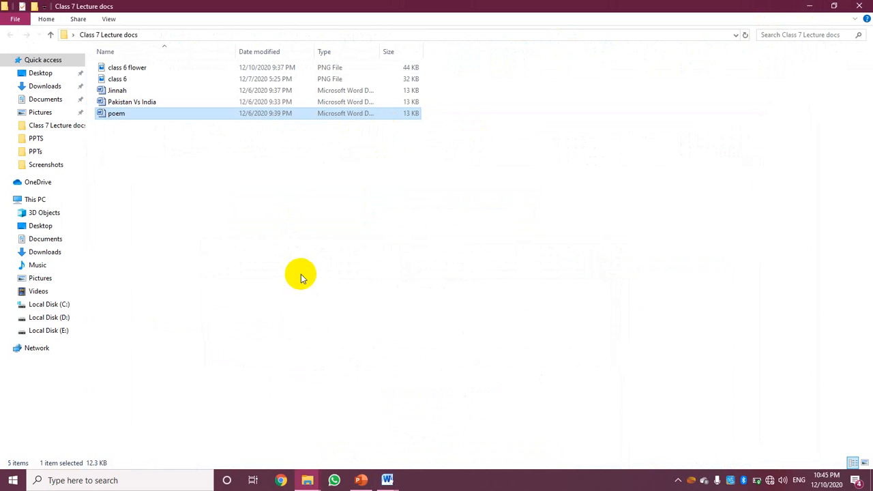
{"action": "left_click", "coordinate": [360, 478]}
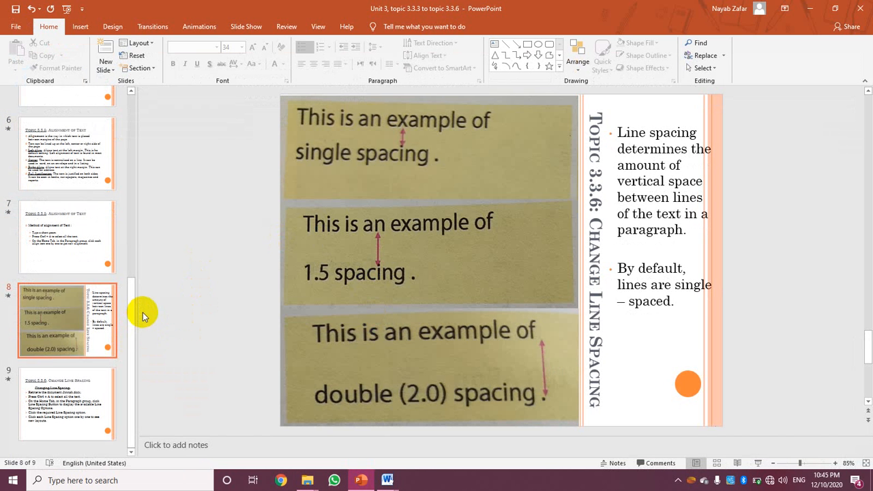
{"action": "key", "text": "shift+F5"}
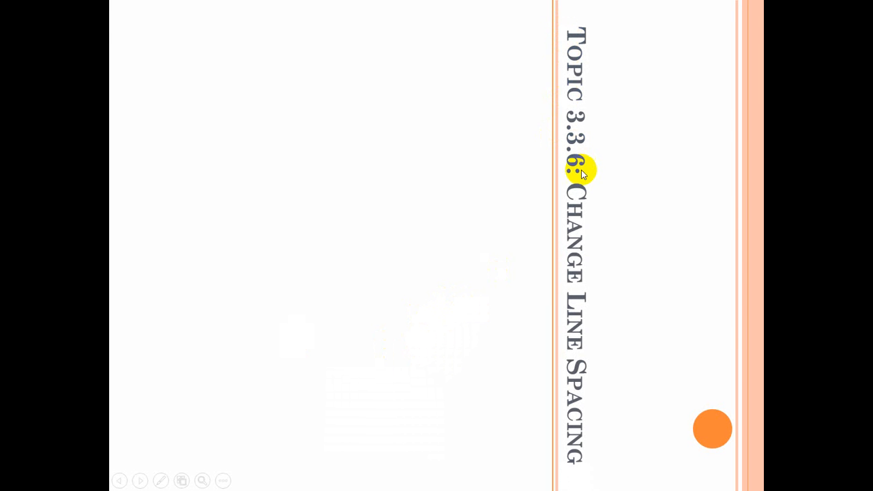
{"action": "left_click", "coordinate": [608, 358]}
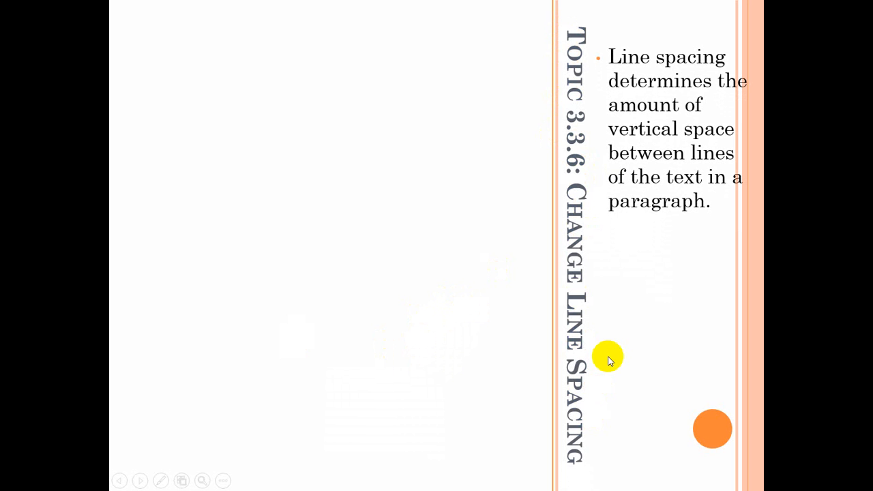